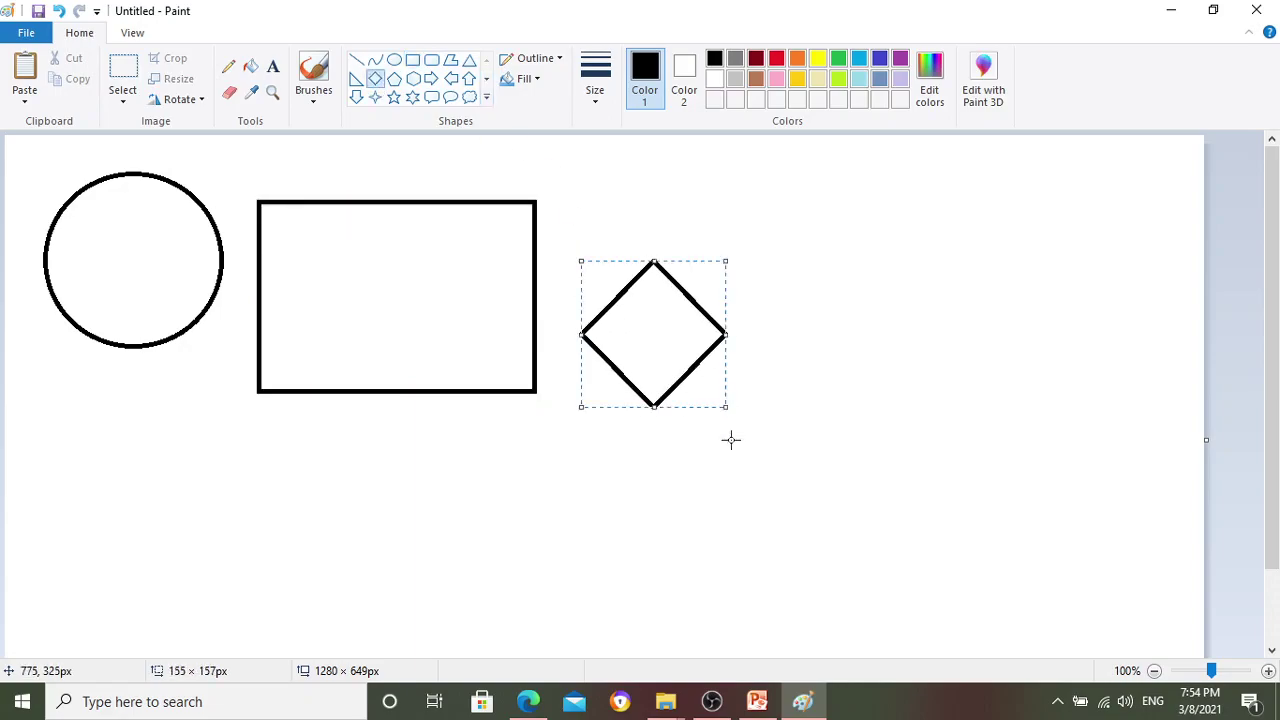
# - Draw two right triangles in a row beyond the diamond, about 185 × 165 px and 96 × 156 px
pyautogui.click(814, 415)
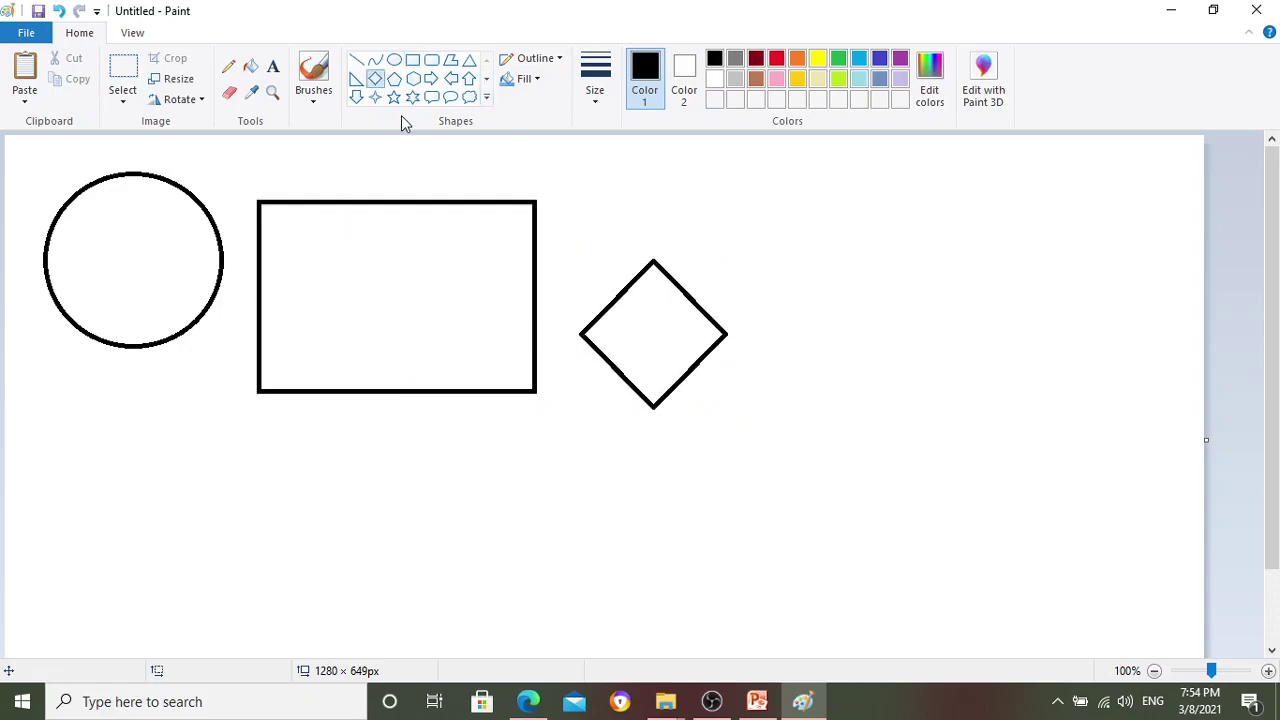
pyautogui.click(356, 79)
pyautogui.moveTo(783, 213); pyautogui.dragTo(957, 368)
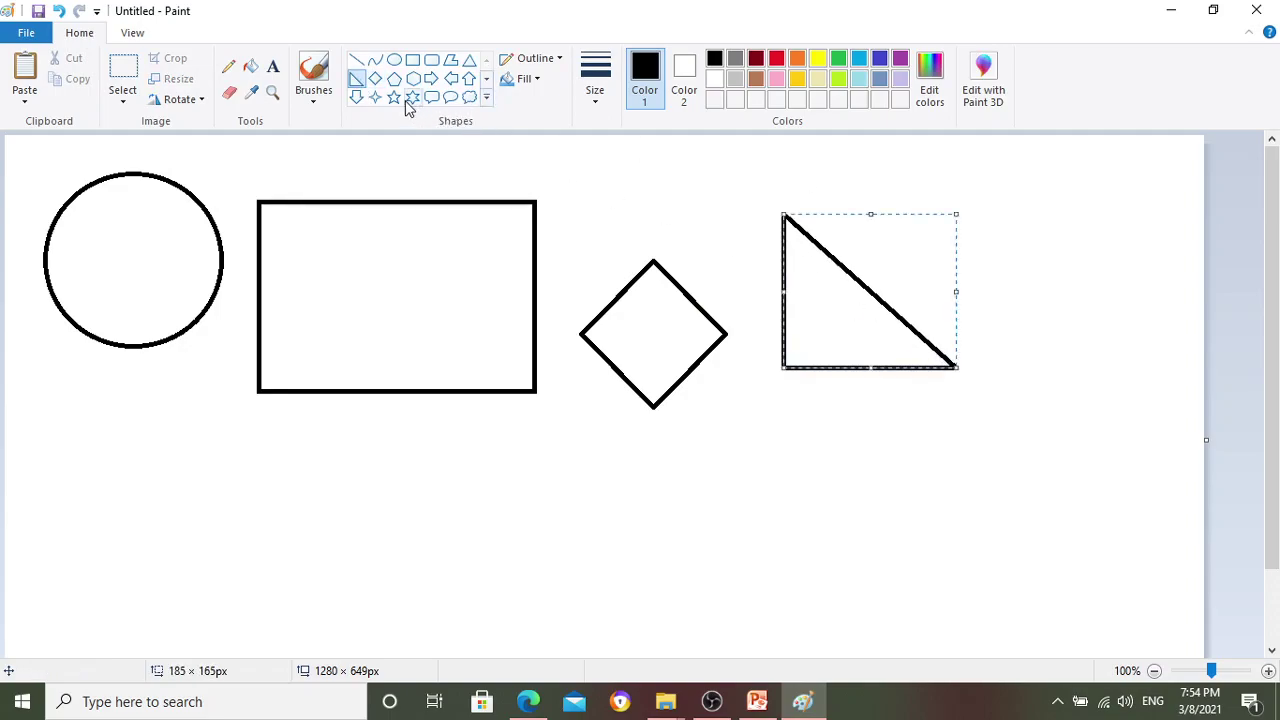
pyautogui.moveTo(1034, 228); pyautogui.dragTo(1122, 374)
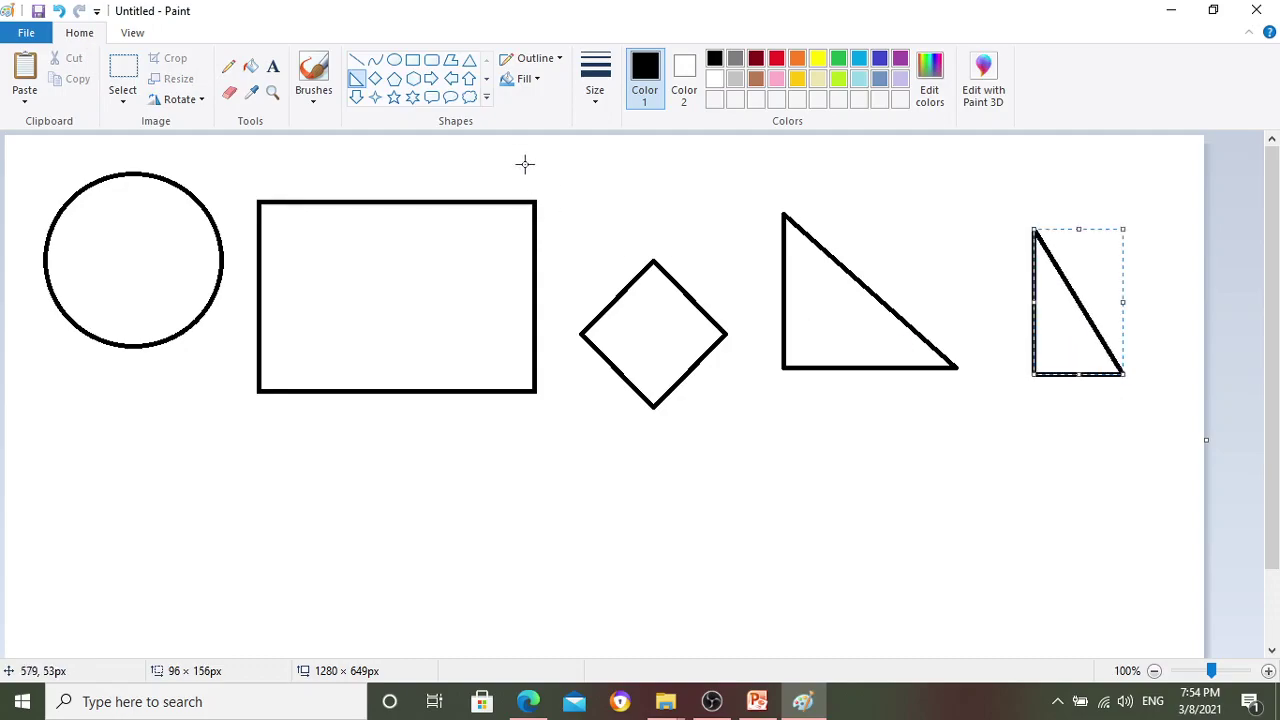
# - Below the triangles, draw a six-point star about 90 × 85 px and a four-point star about 82 × 94 px
pyautogui.click(412, 97)
pyautogui.moveTo(978, 383); pyautogui.dragTo(1067, 463)
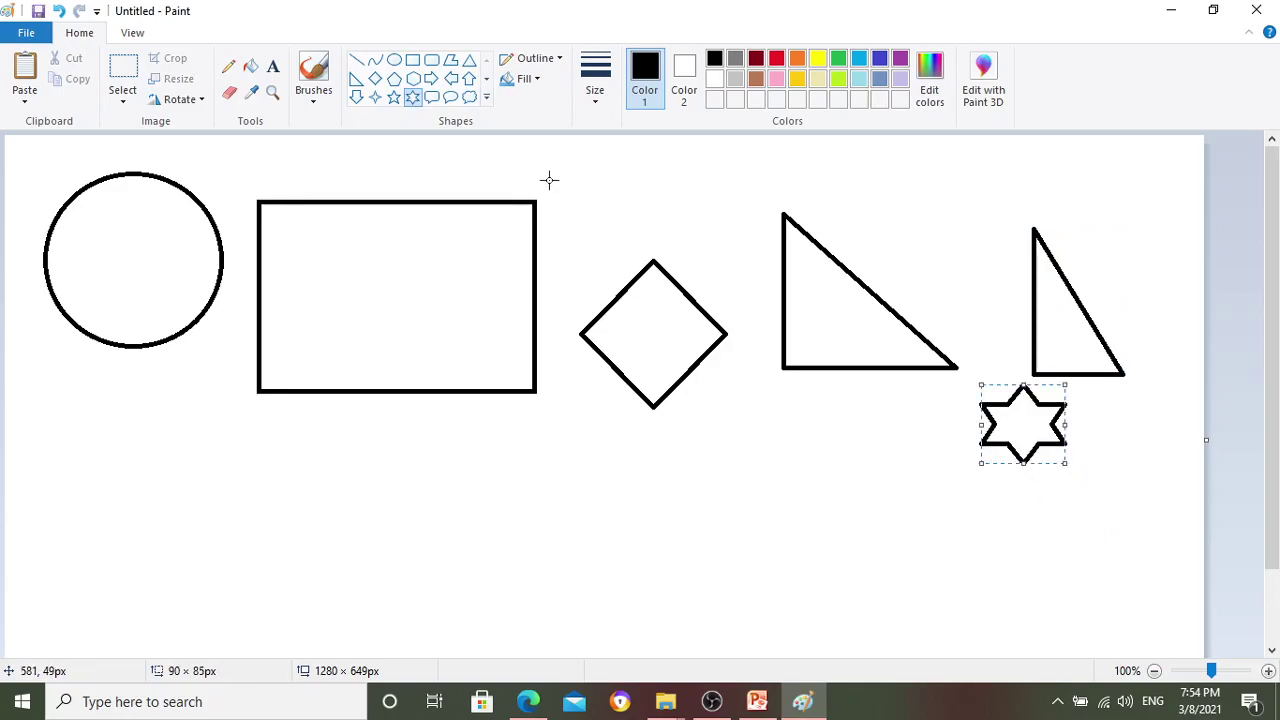
pyautogui.click(376, 97)
pyautogui.moveTo(792, 420); pyautogui.dragTo(870, 510)
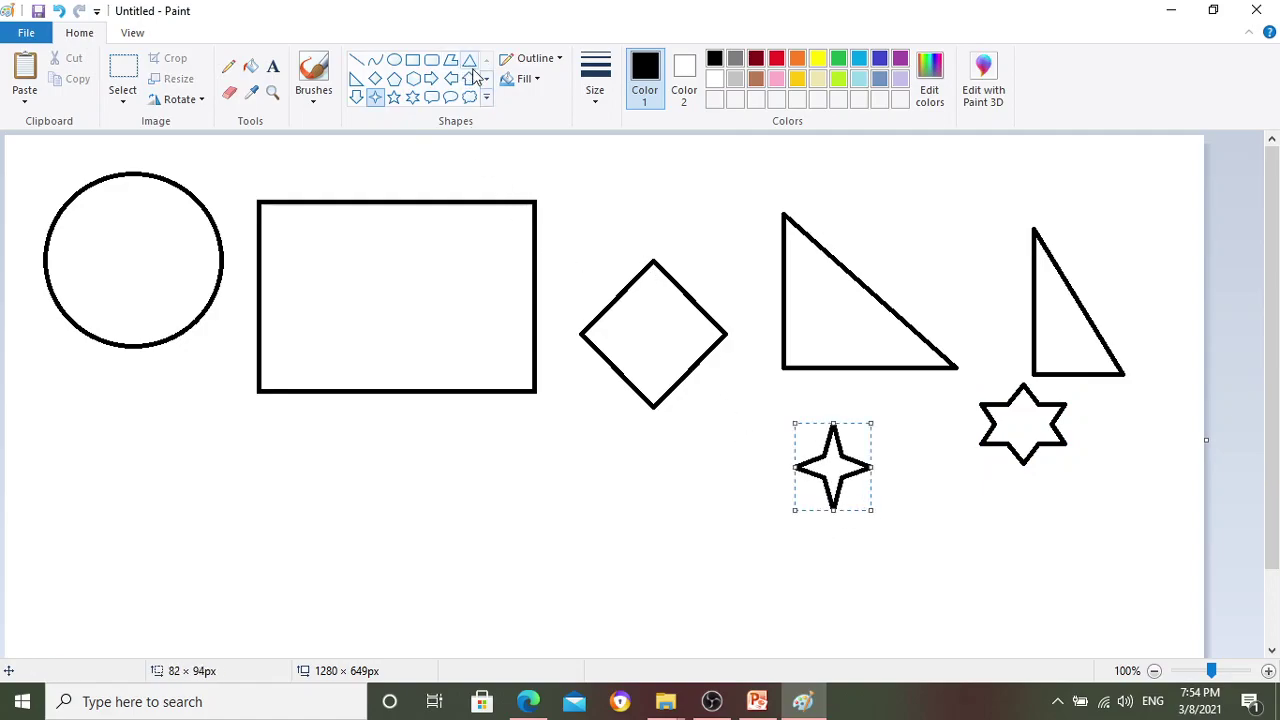
# - Draw a heart about 133 × 134 px below the rectangle
pyautogui.click(486, 99)
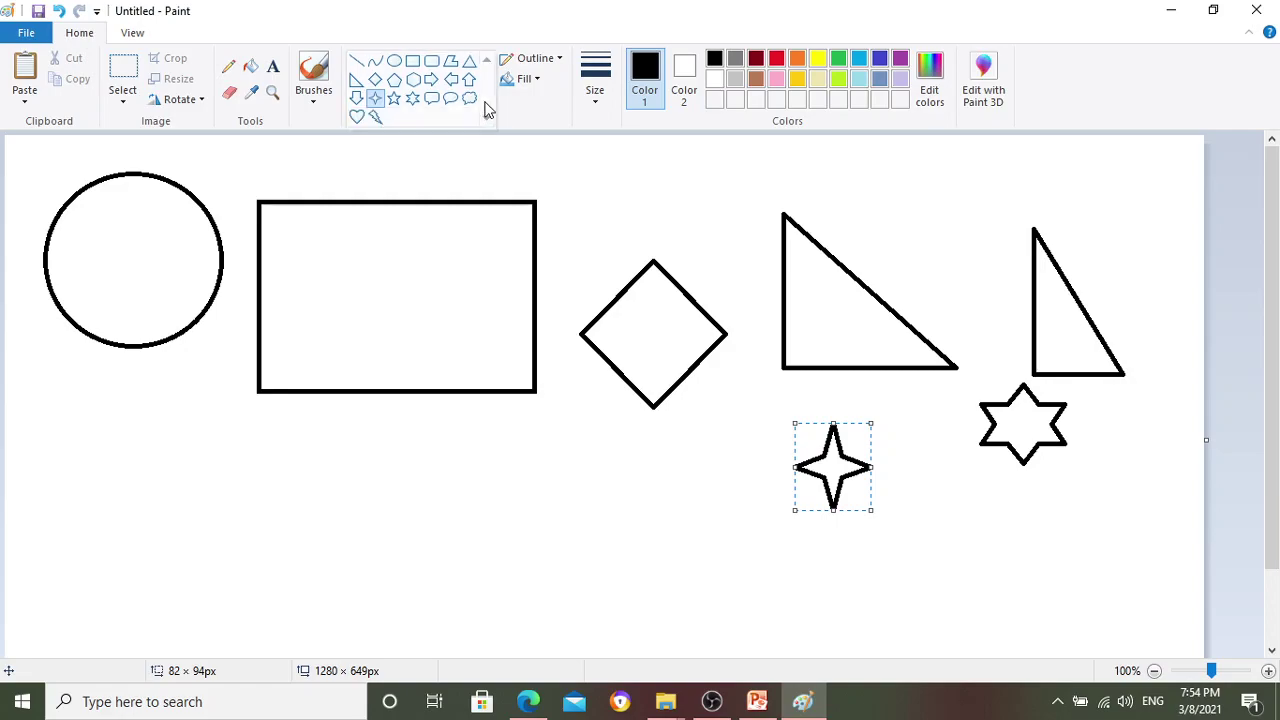
pyautogui.click(357, 117)
pyautogui.moveTo(403, 443); pyautogui.dragTo(528, 568)
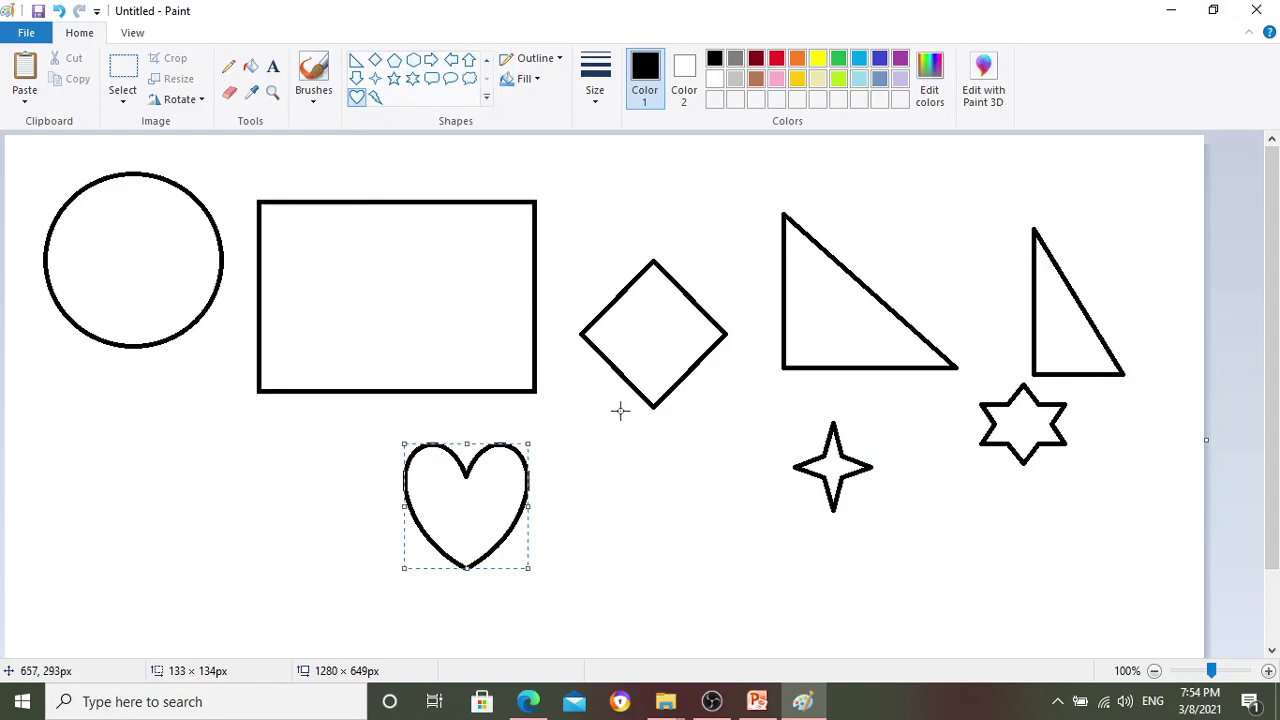
# - Fill the circle with red and the rectangle with orange
pyautogui.click(251, 68)
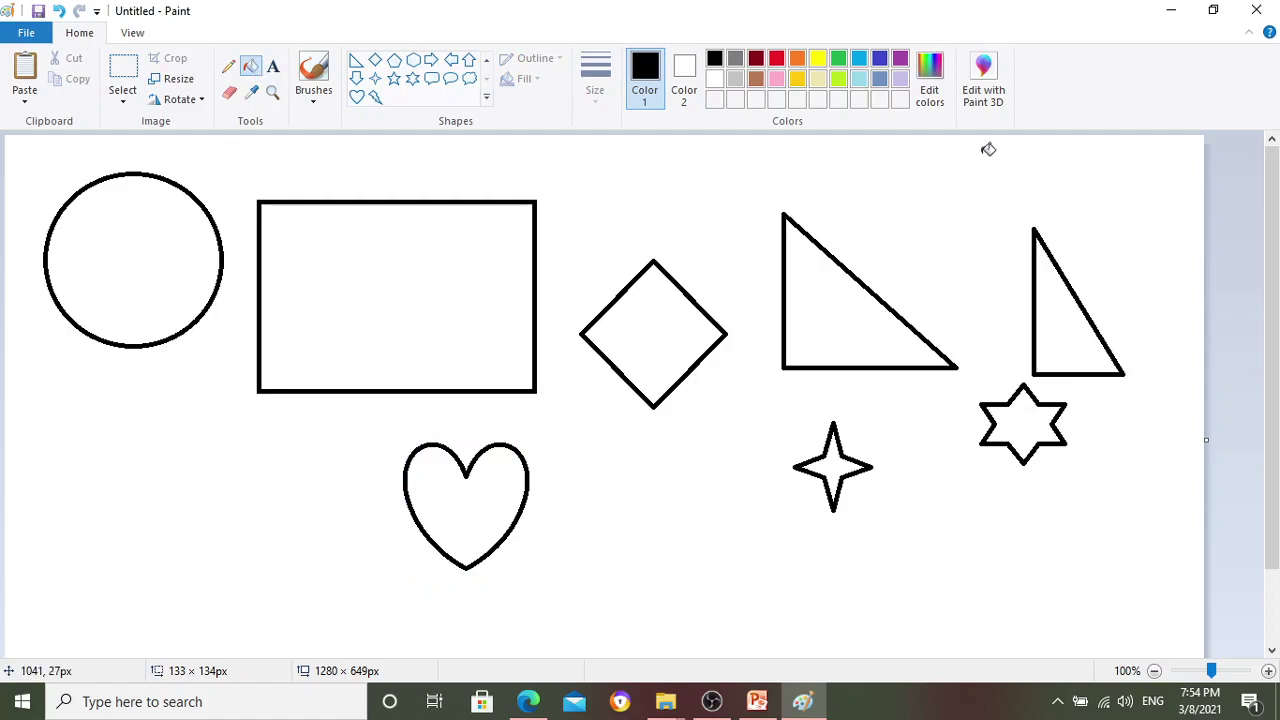
pyautogui.click(777, 59)
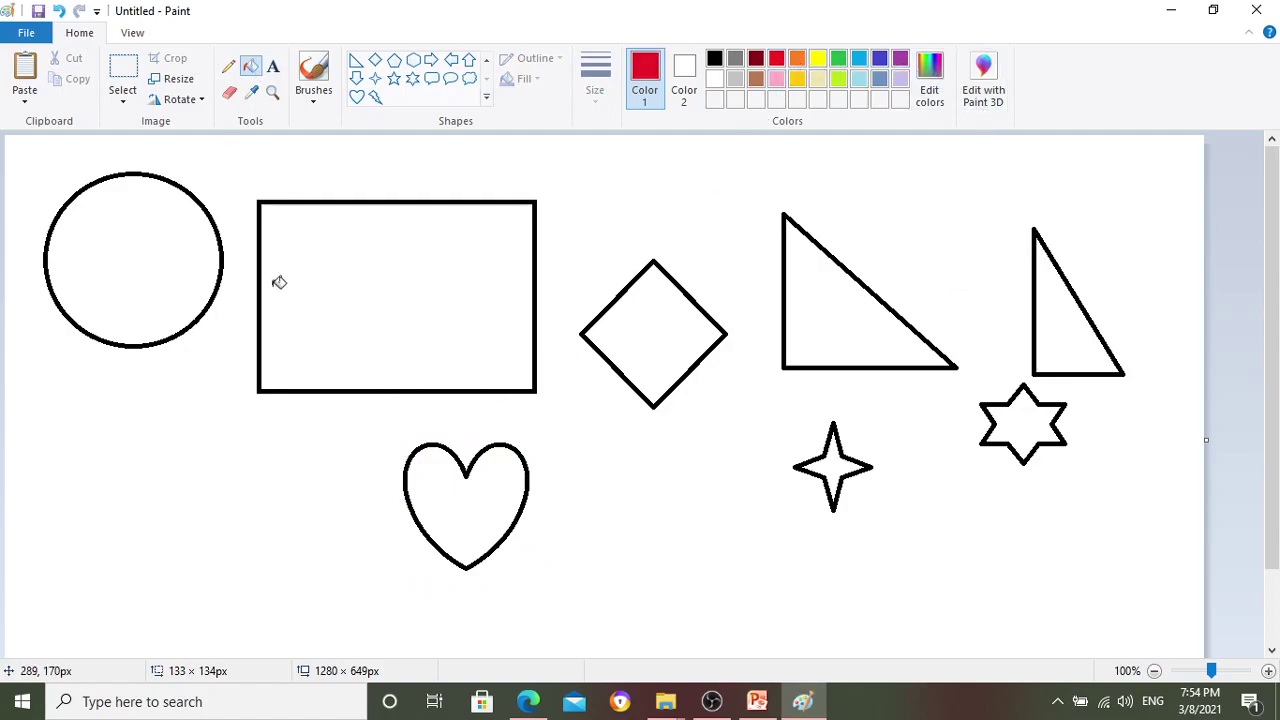
pyautogui.click(105, 246)
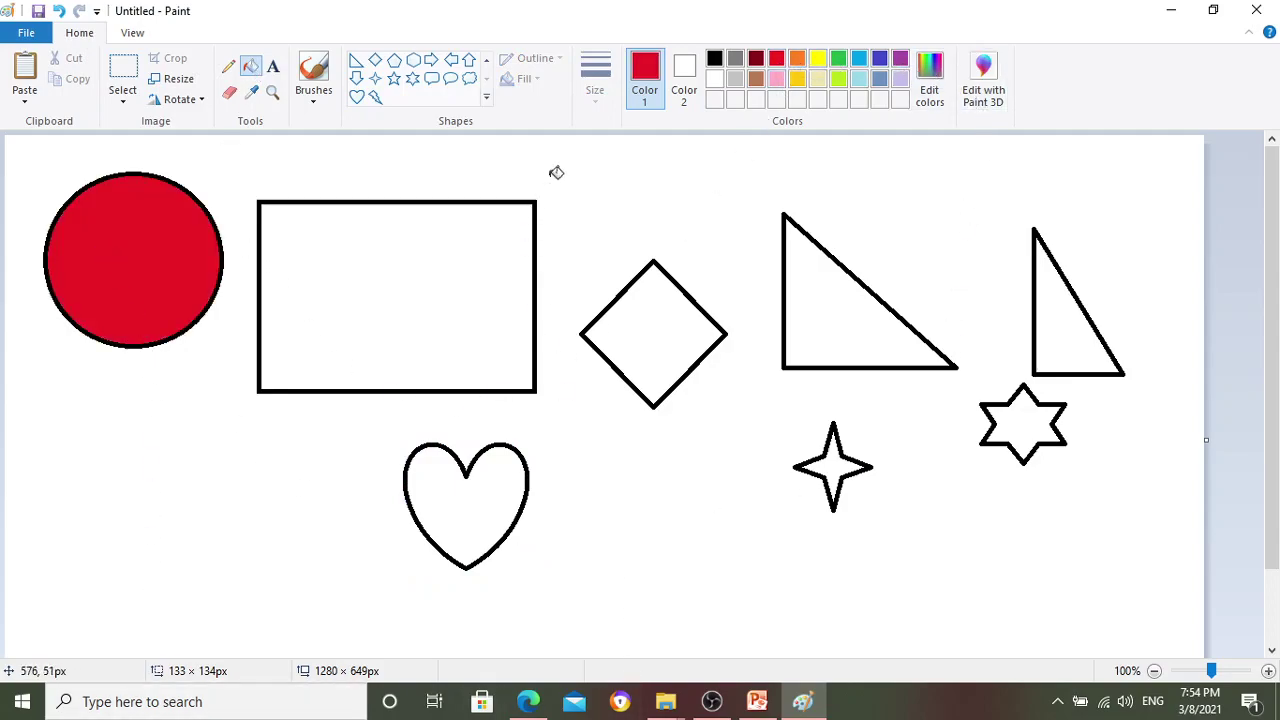
pyautogui.click(797, 60)
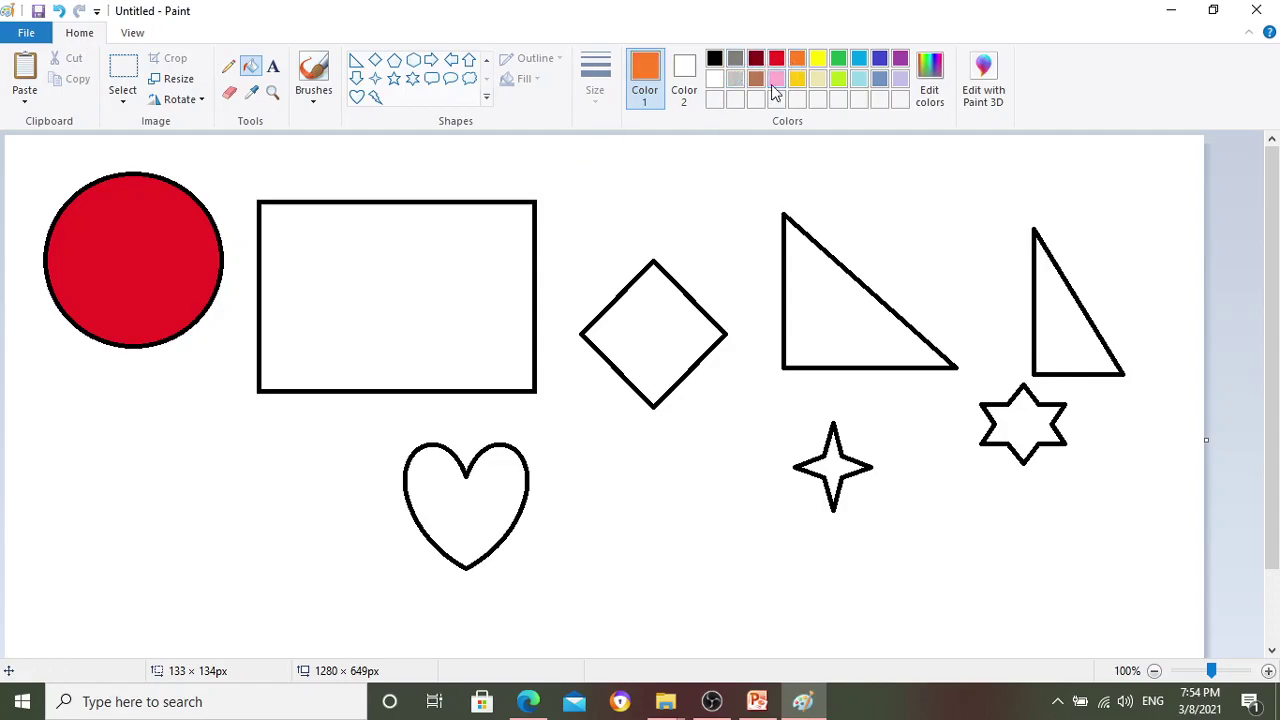
pyautogui.click(462, 249)
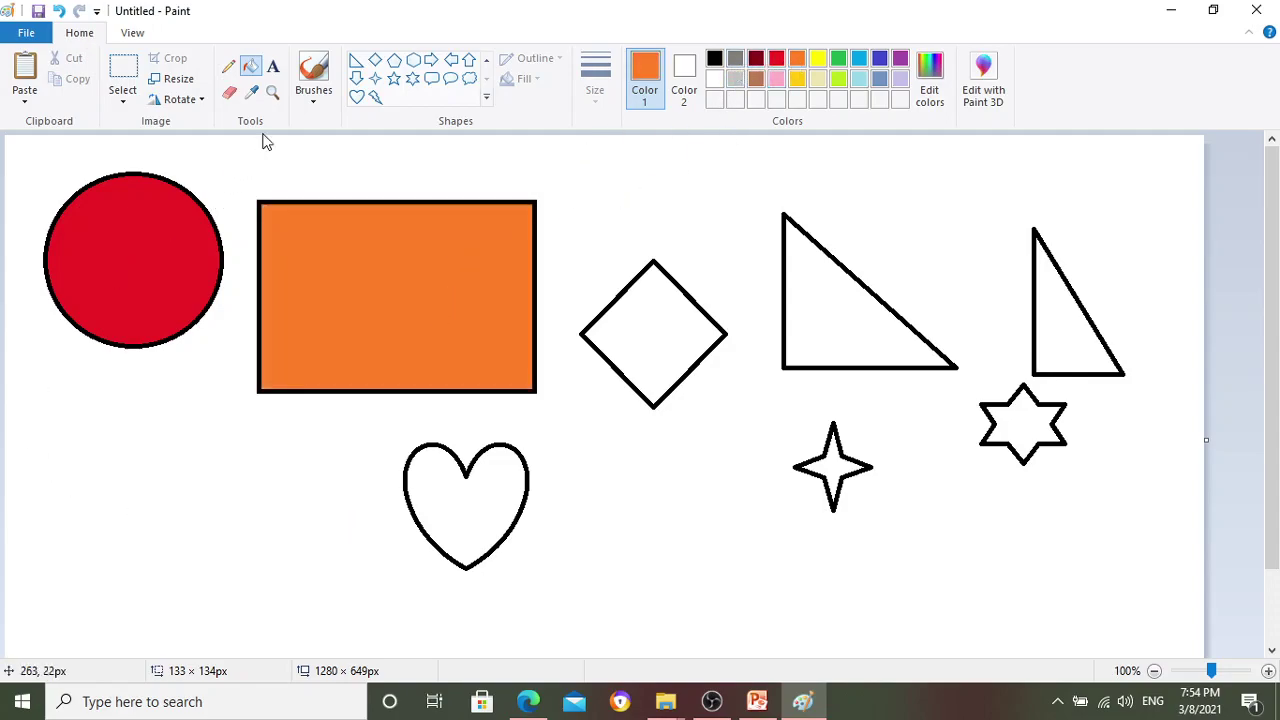
# - Try colouring the diamond with orange strokes of the basic brush, and undo the scribble
pyautogui.click(314, 100)
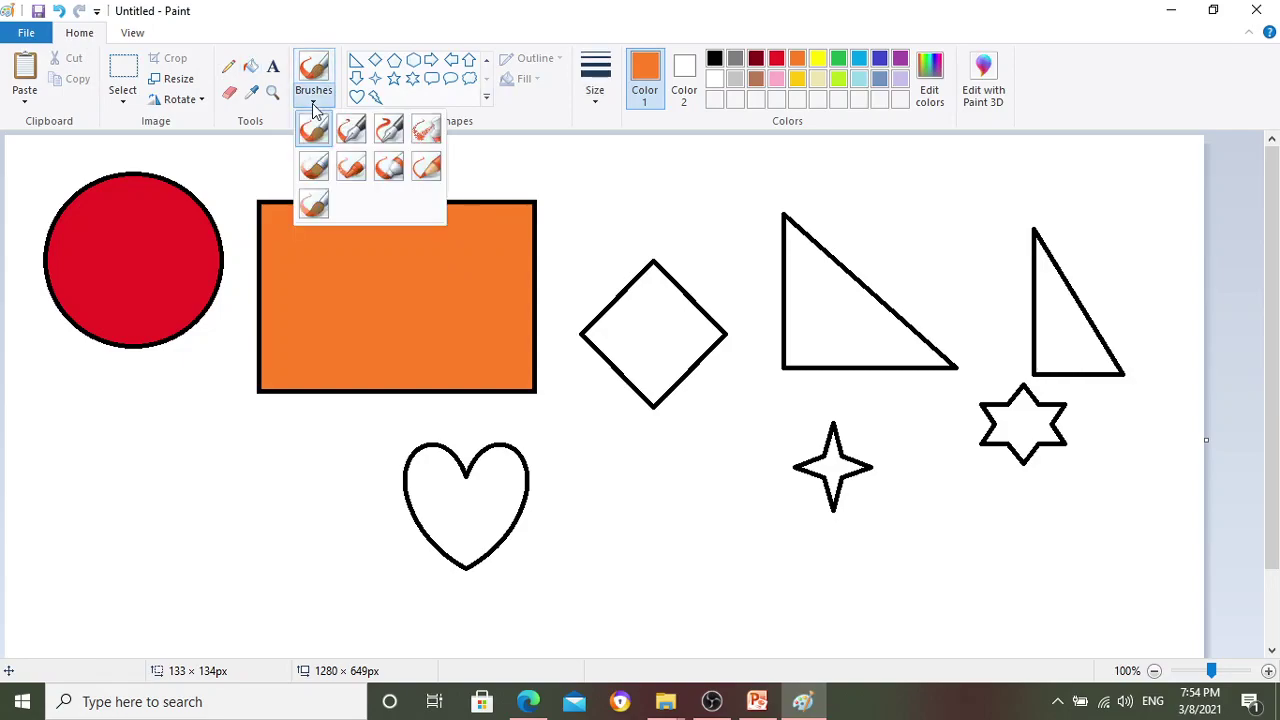
pyautogui.click(313, 128)
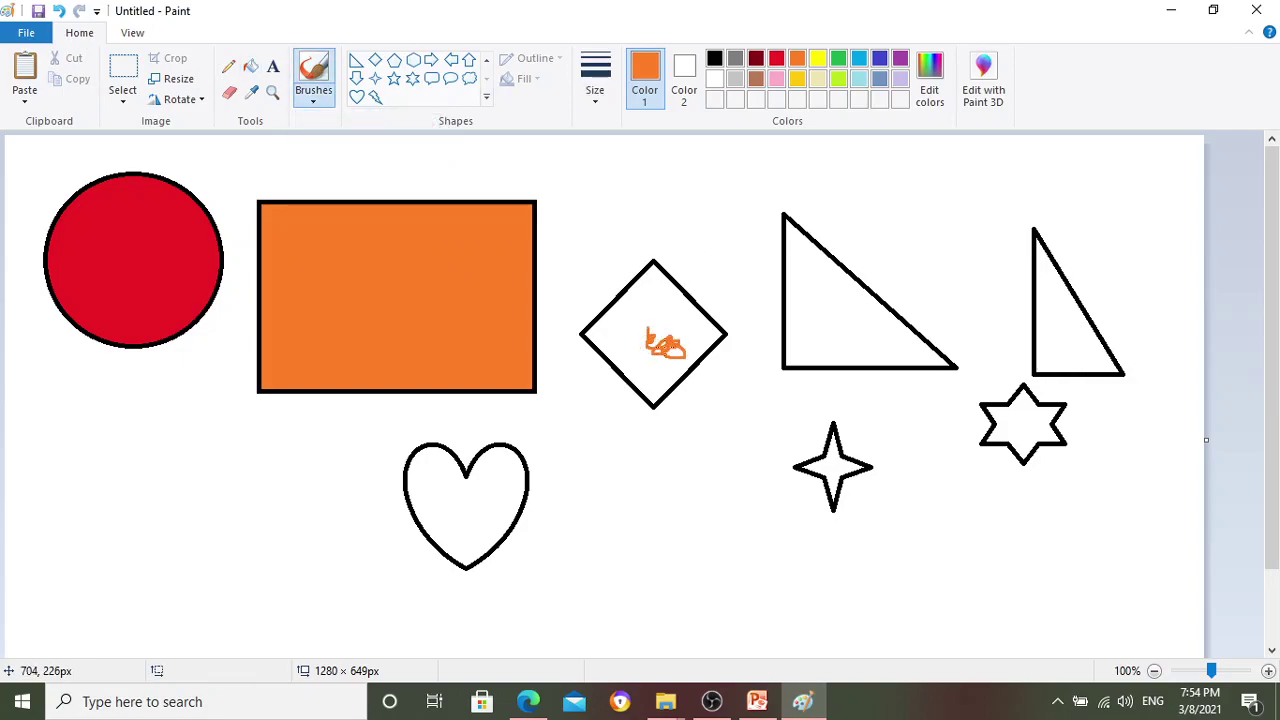
pyautogui.moveTo(680, 331); pyautogui.dragTo(660, 365)
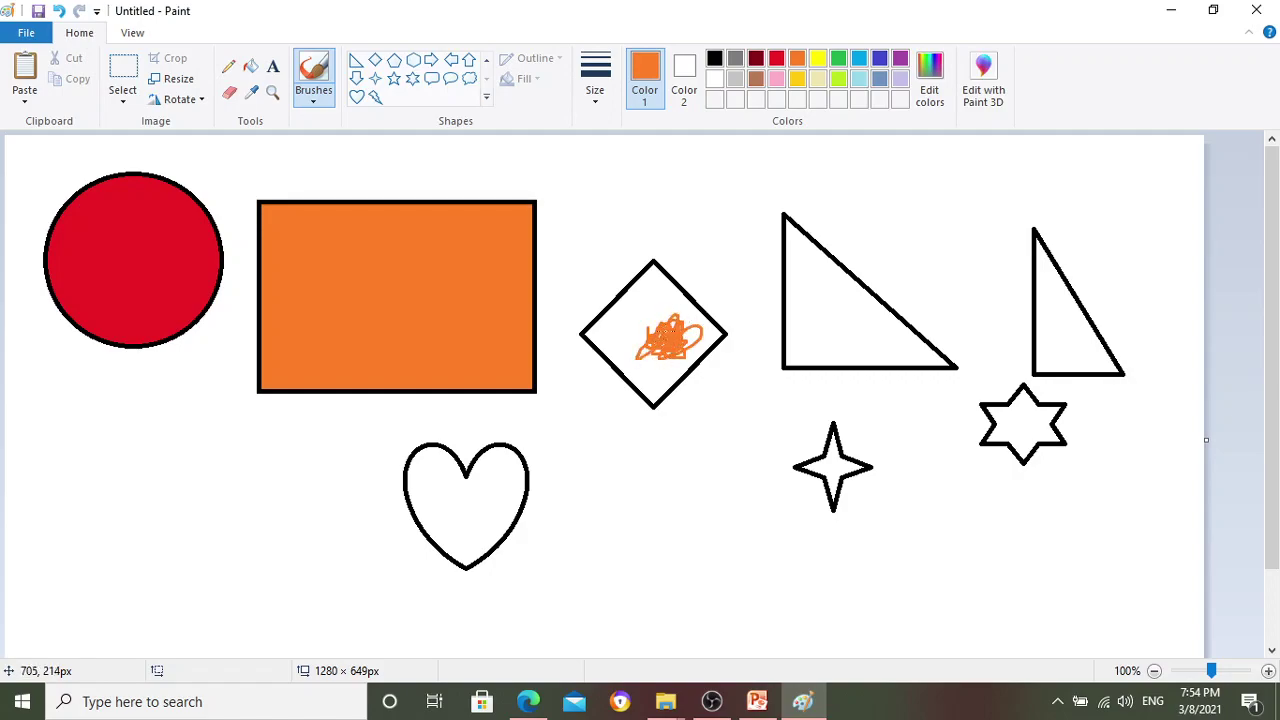
pyautogui.moveTo(662, 322)
pyautogui.mouseDown()
pyautogui.moveTo(802, 300)
pyautogui.moveTo(757, 325)
pyautogui.mouseUp()
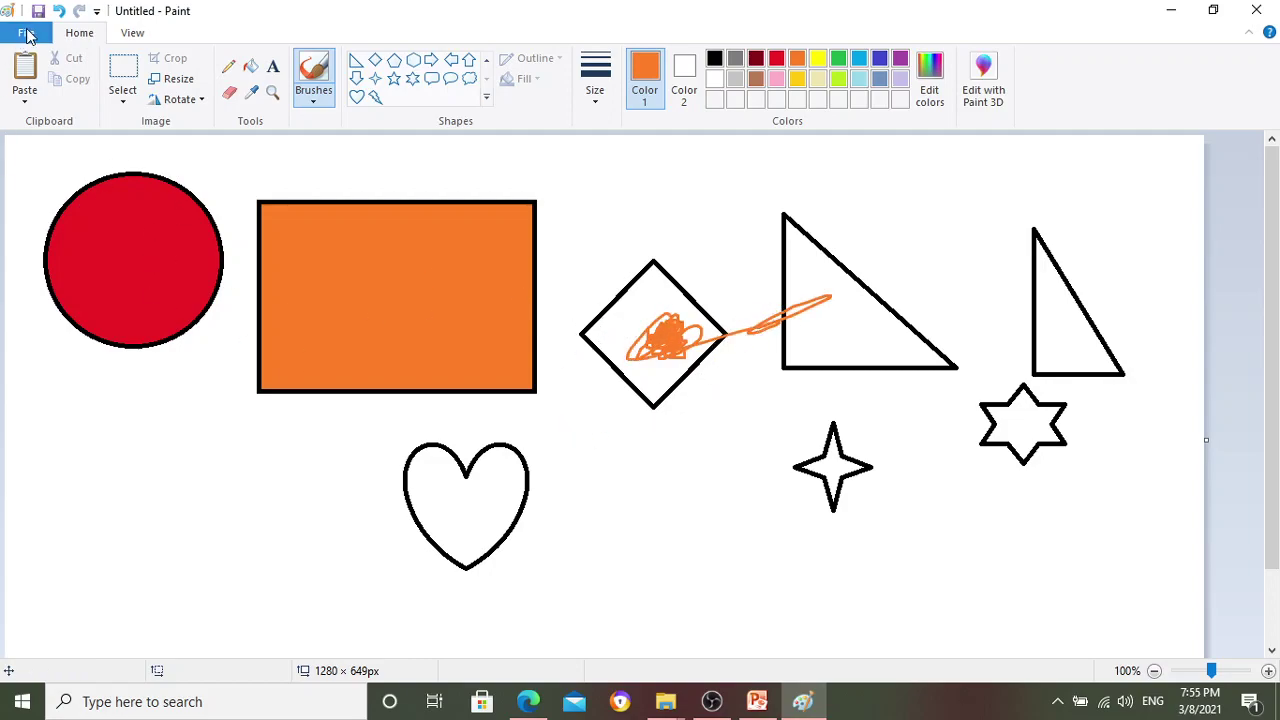
pyautogui.click(59, 11)
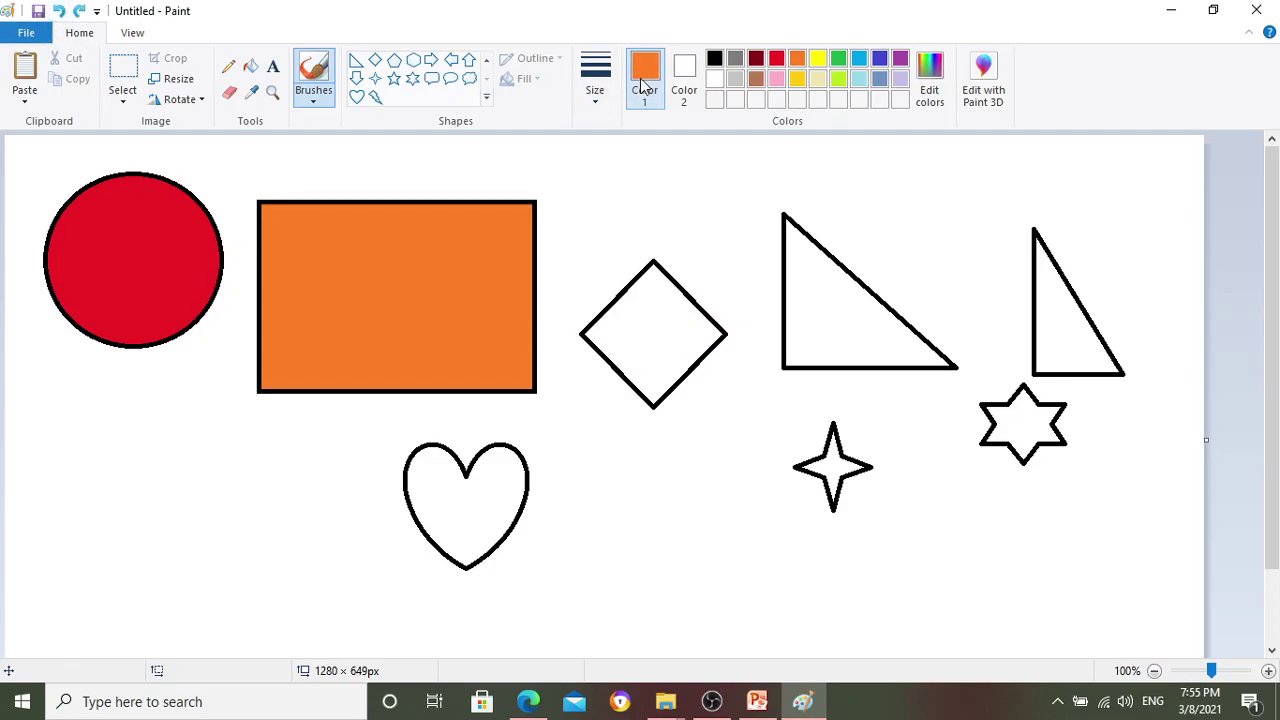
# - Paint green strokes inside the diamond with the thickest brush size, and fill the four-point star with green
pyautogui.click(595, 98)
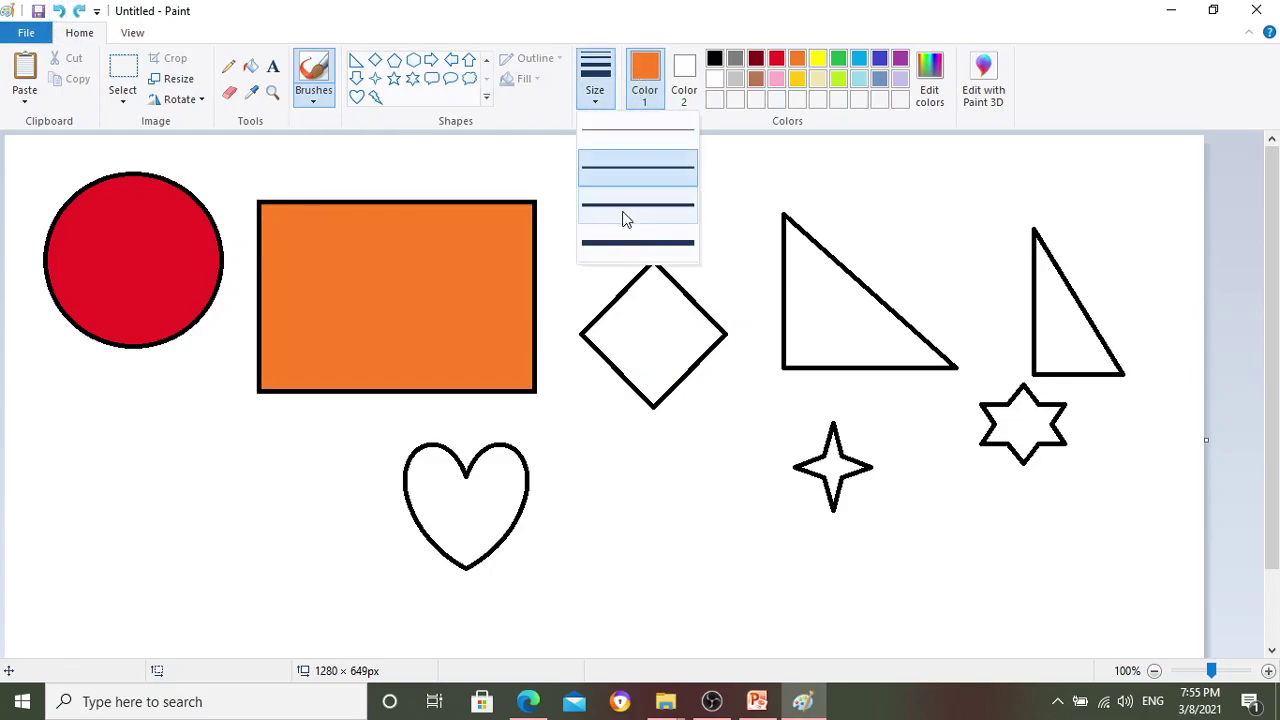
pyautogui.click(637, 243)
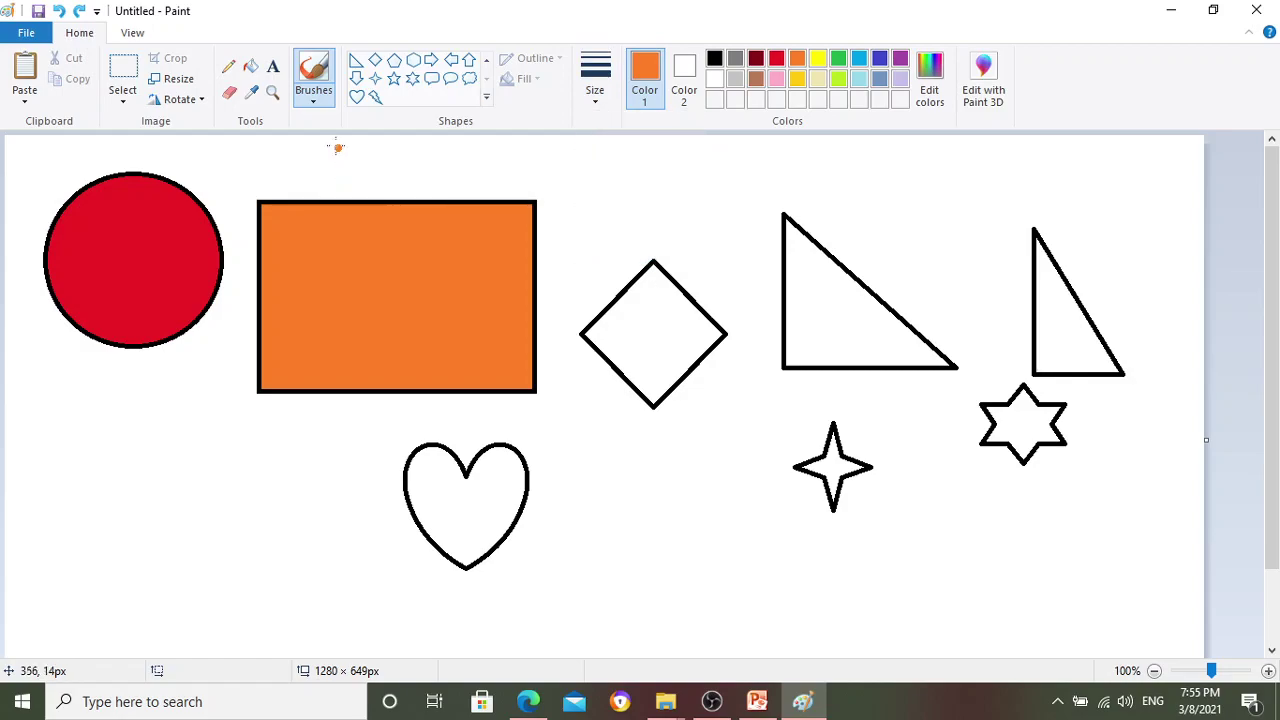
pyautogui.click(838, 59)
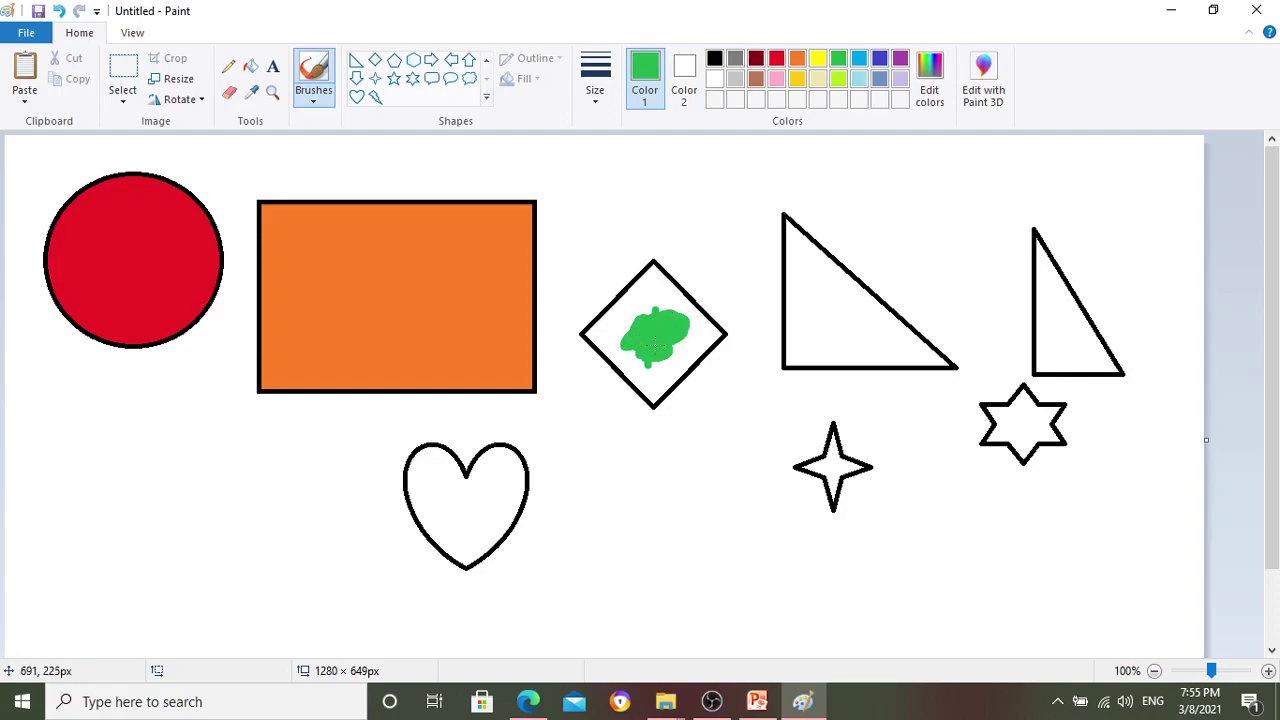
pyautogui.moveTo(646, 312); pyautogui.dragTo(688, 318)
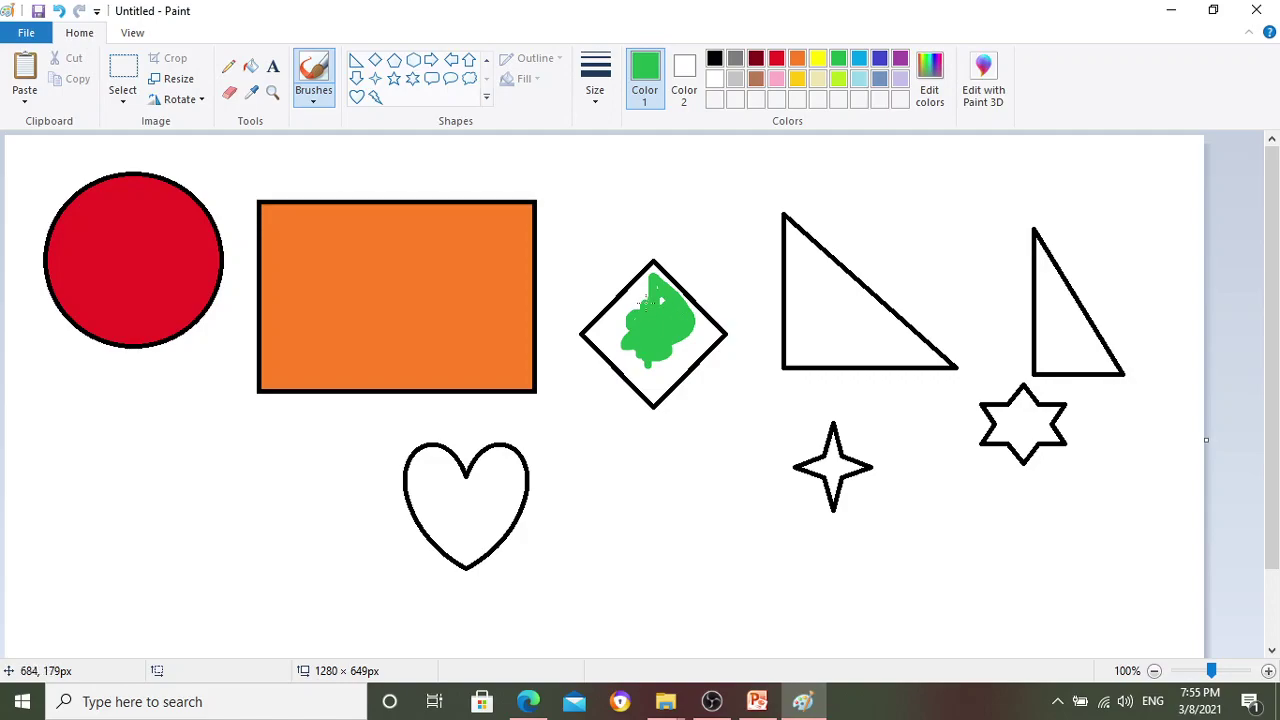
pyautogui.moveTo(628, 348)
pyautogui.mouseDown()
pyautogui.moveTo(708, 352)
pyautogui.moveTo(676, 350)
pyautogui.mouseUp()
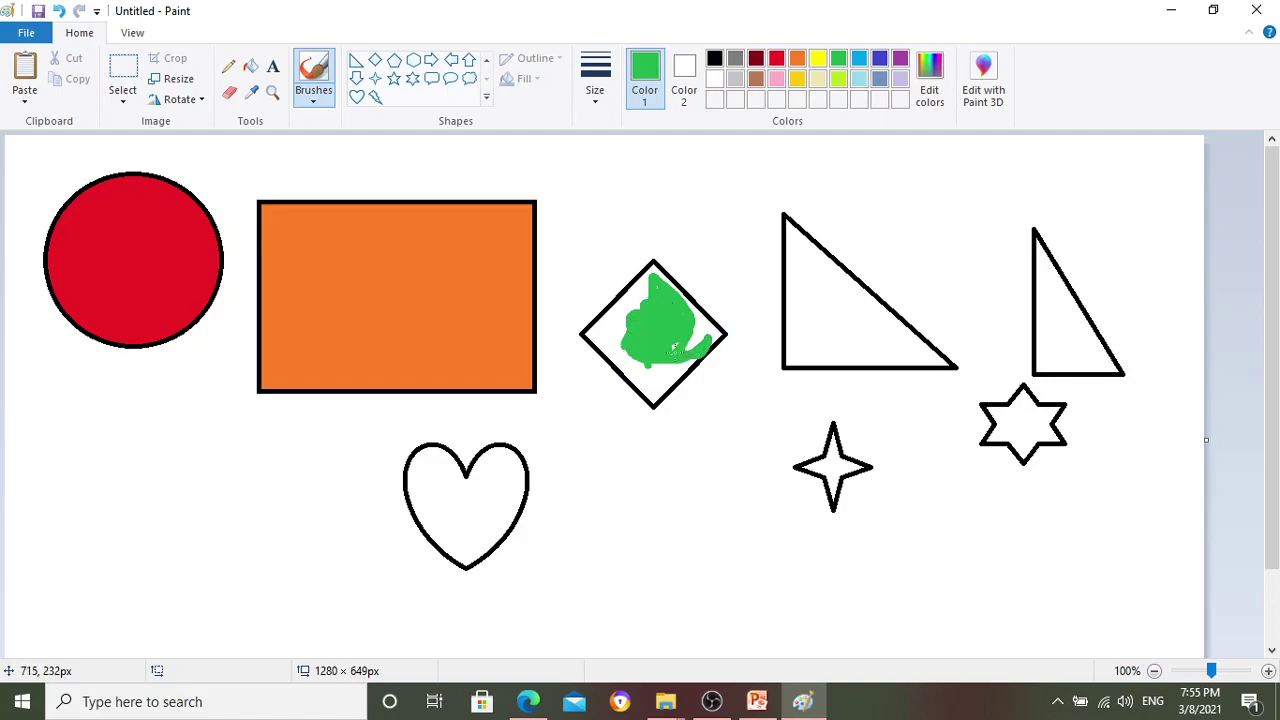
pyautogui.click(251, 66)
pyautogui.click(836, 464)
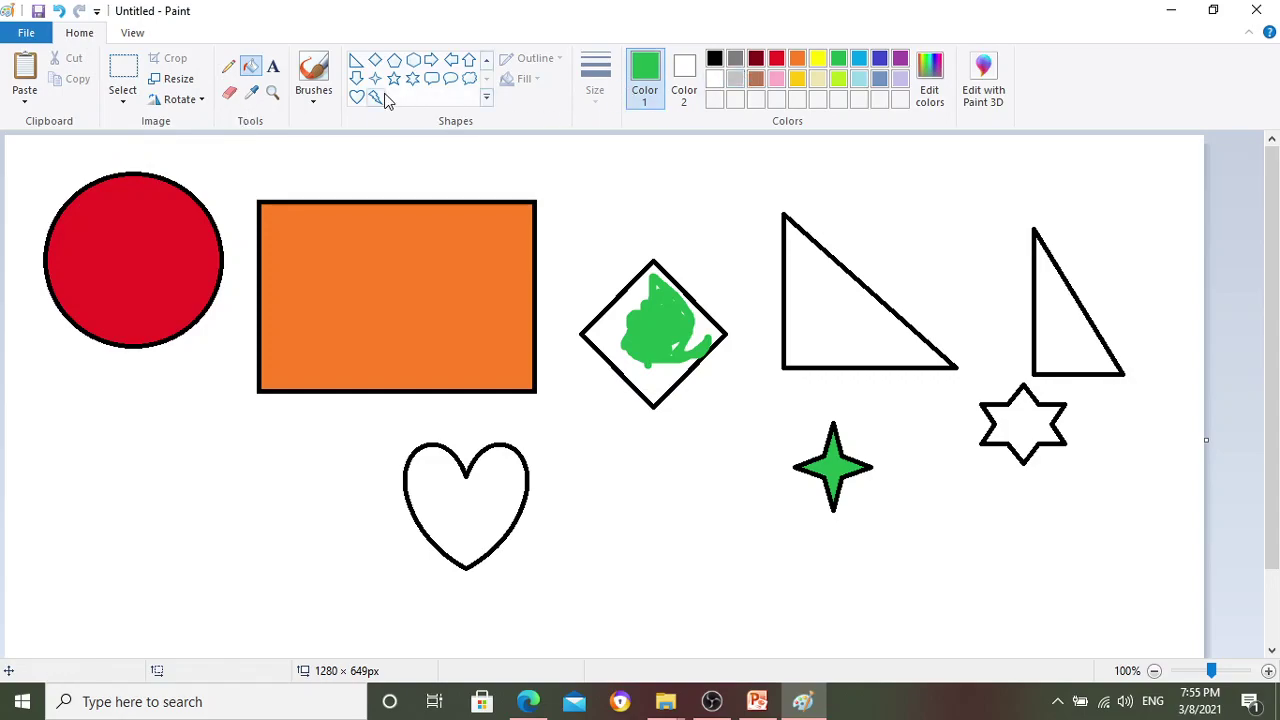
# - Draw two straight green lines as a roof over the orange rectangle, and erase the end overhanging past its corner
pyautogui.click(488, 61)
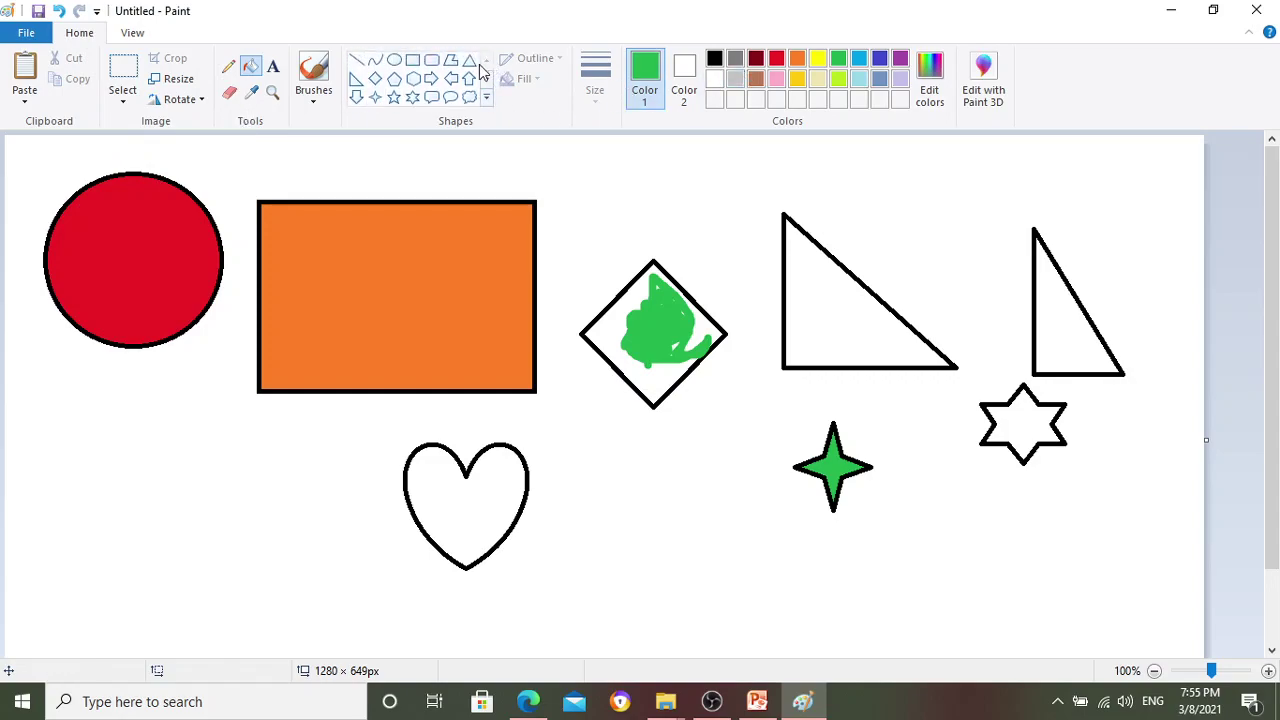
pyautogui.click(356, 60)
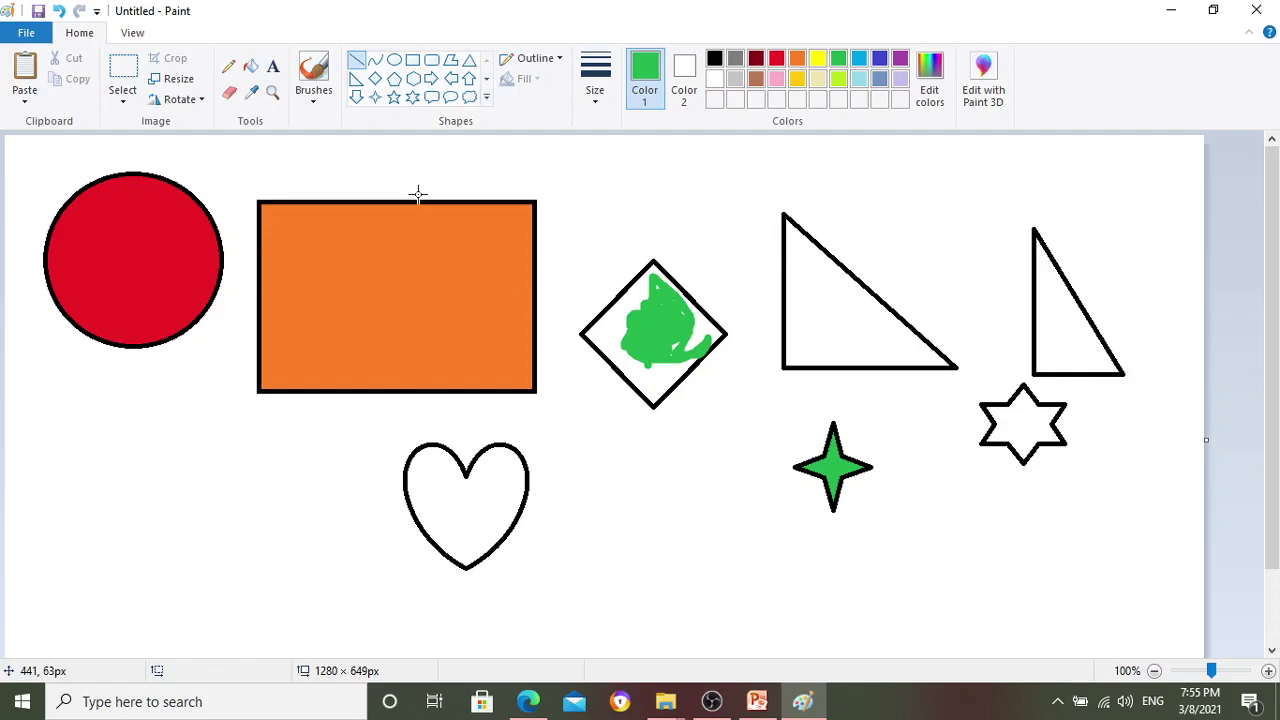
pyautogui.moveTo(248, 195); pyautogui.dragTo(448, 148)
pyautogui.click(470, 148)
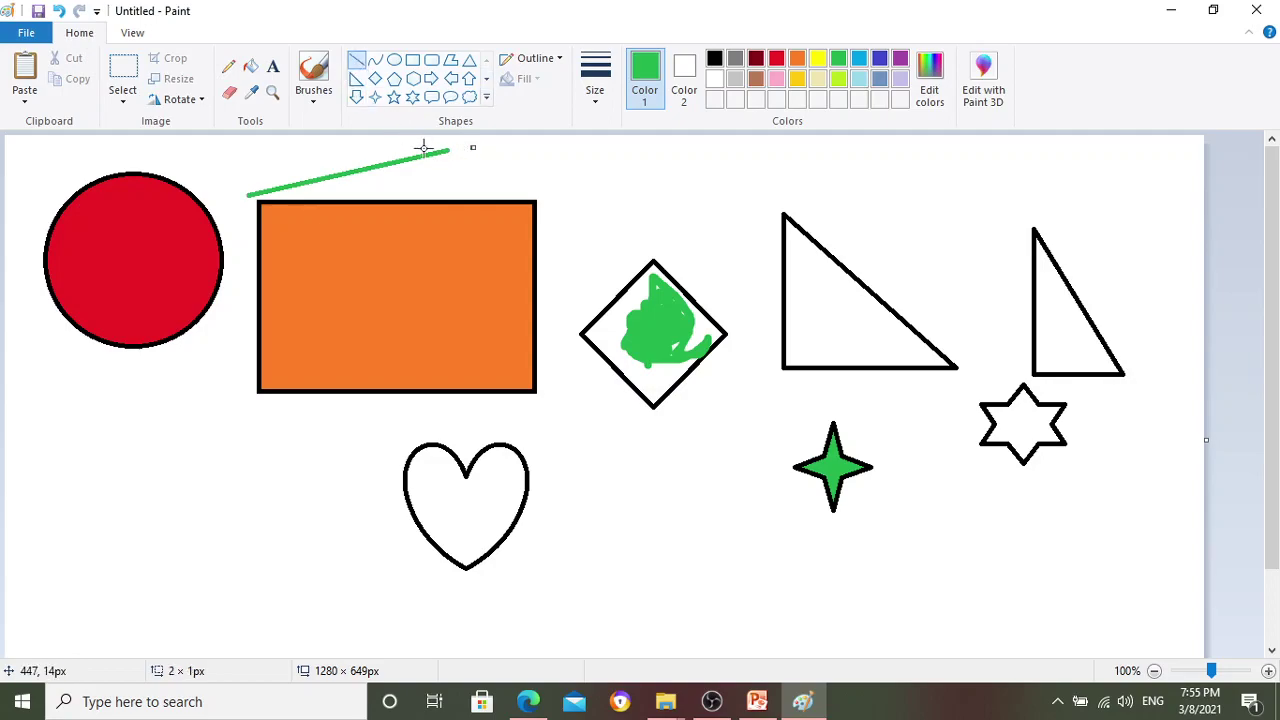
pyautogui.moveTo(447, 150); pyautogui.dragTo(589, 231)
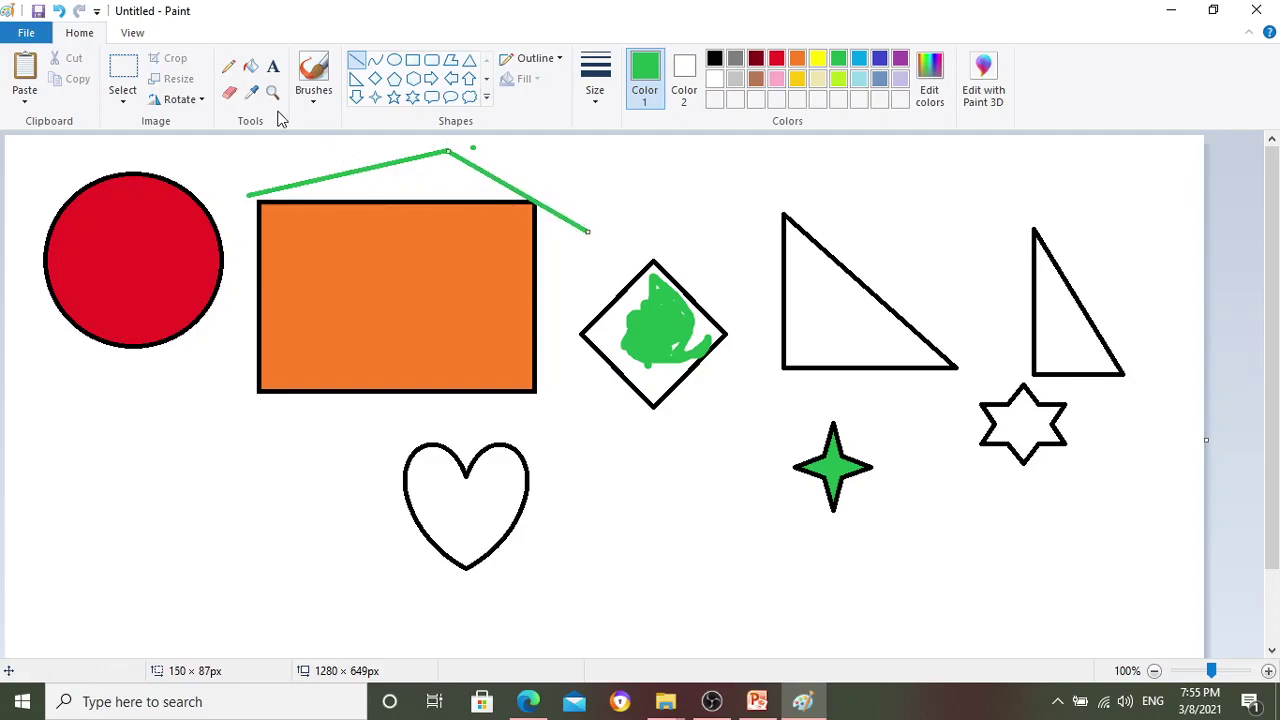
pyautogui.click(230, 93)
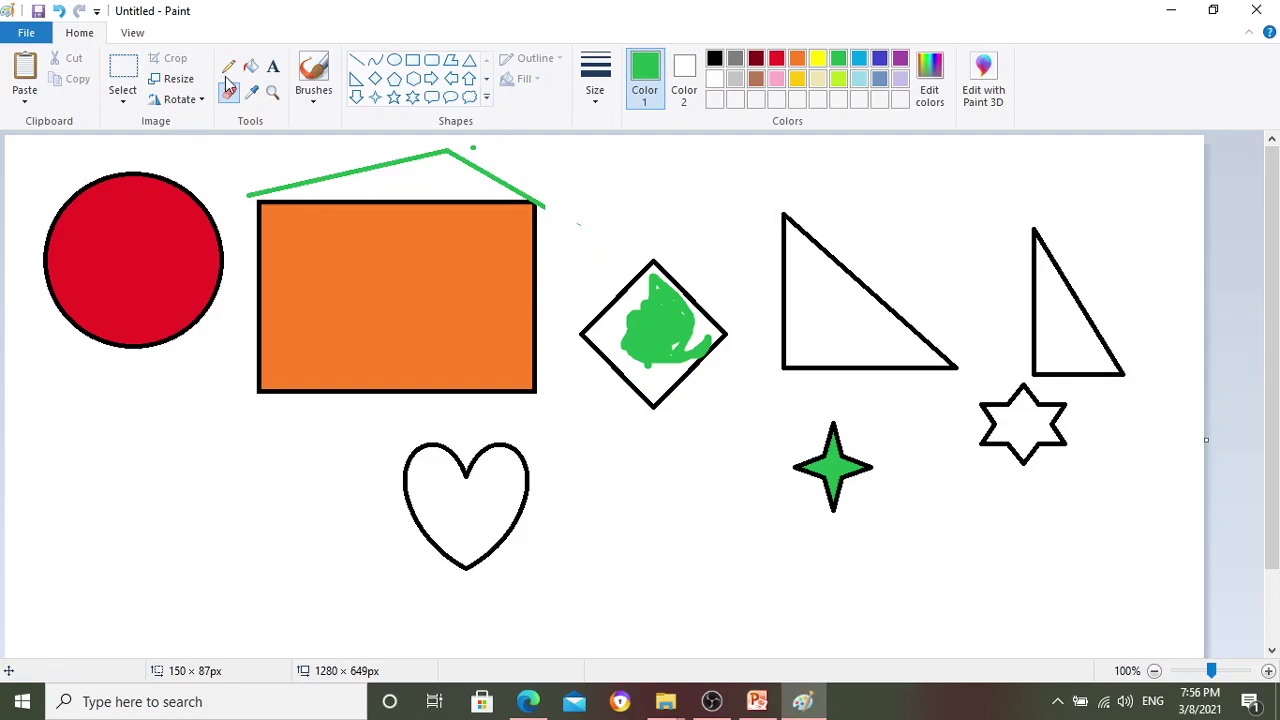
# - Add the text "heart" just above the heart shape in a text box about 185 × 36 px
pyautogui.click(272, 67)
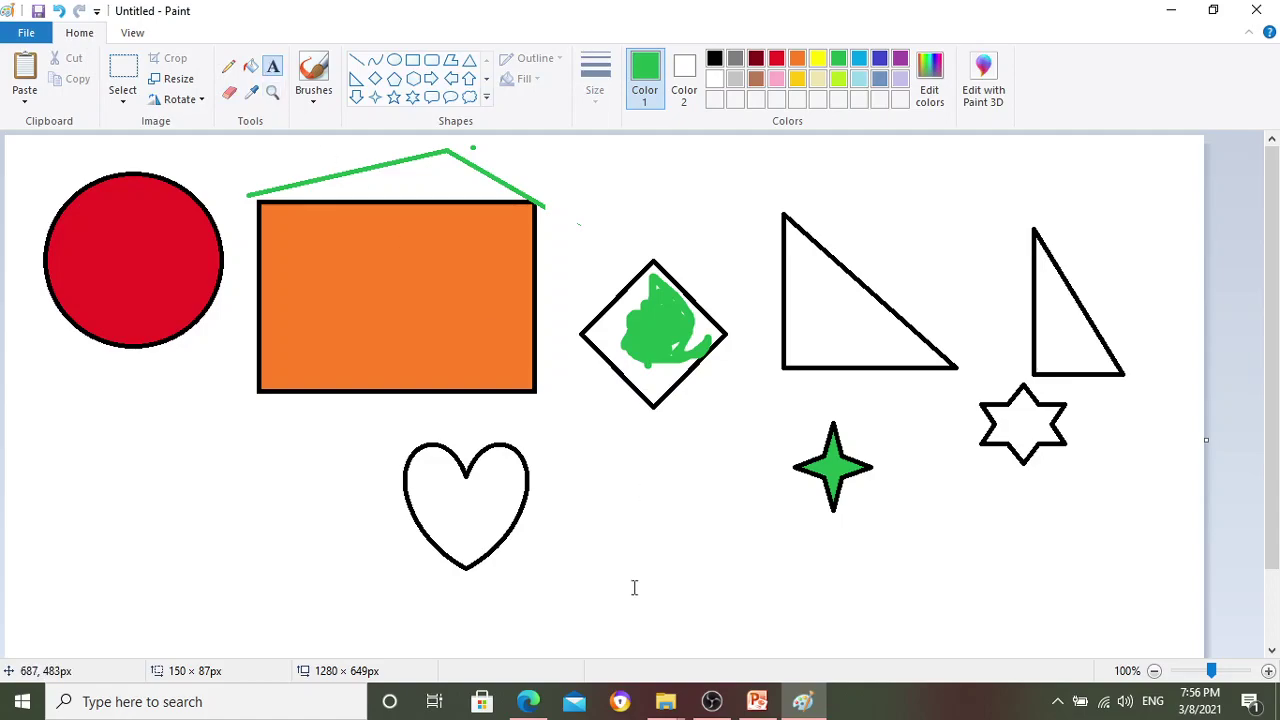
pyautogui.moveTo(403, 413); pyautogui.dragTo(586, 449)
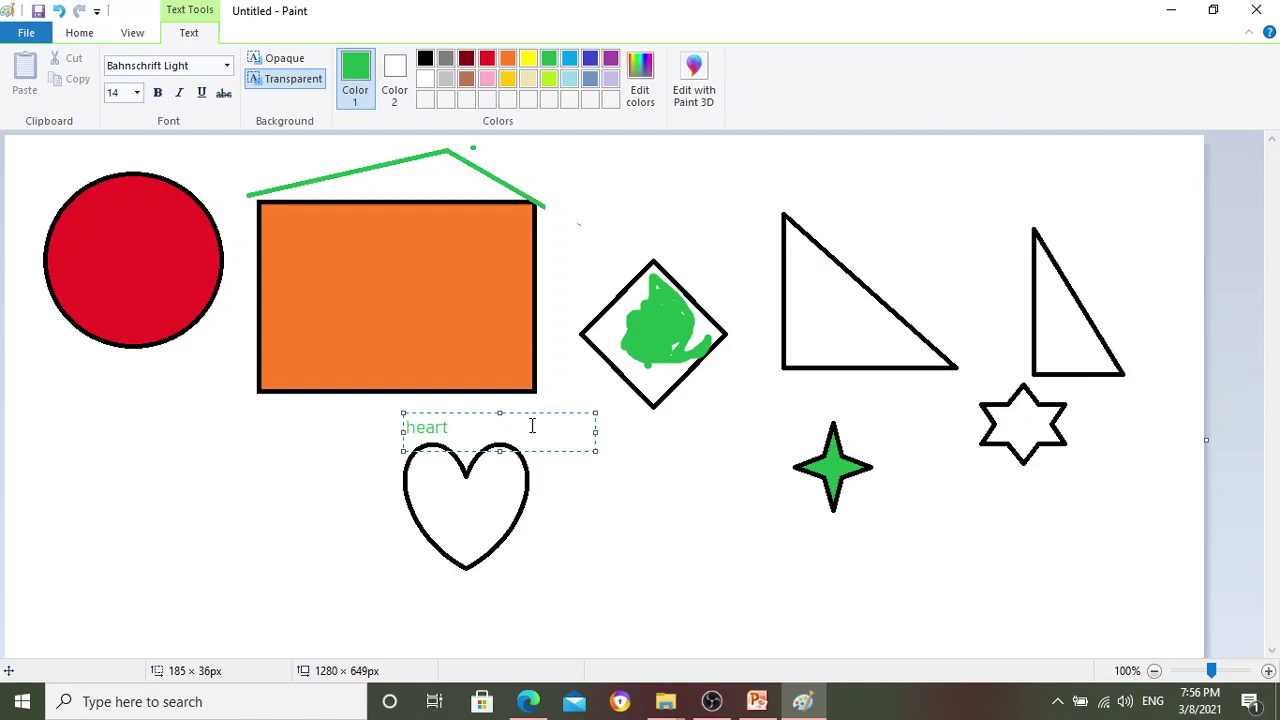
pyautogui.write('heart')
# - Format the "heart" label in Arial Black, size 18, coloured red, and place it on the canvas
pyautogui.moveTo(493, 421); pyautogui.dragTo(404, 427)
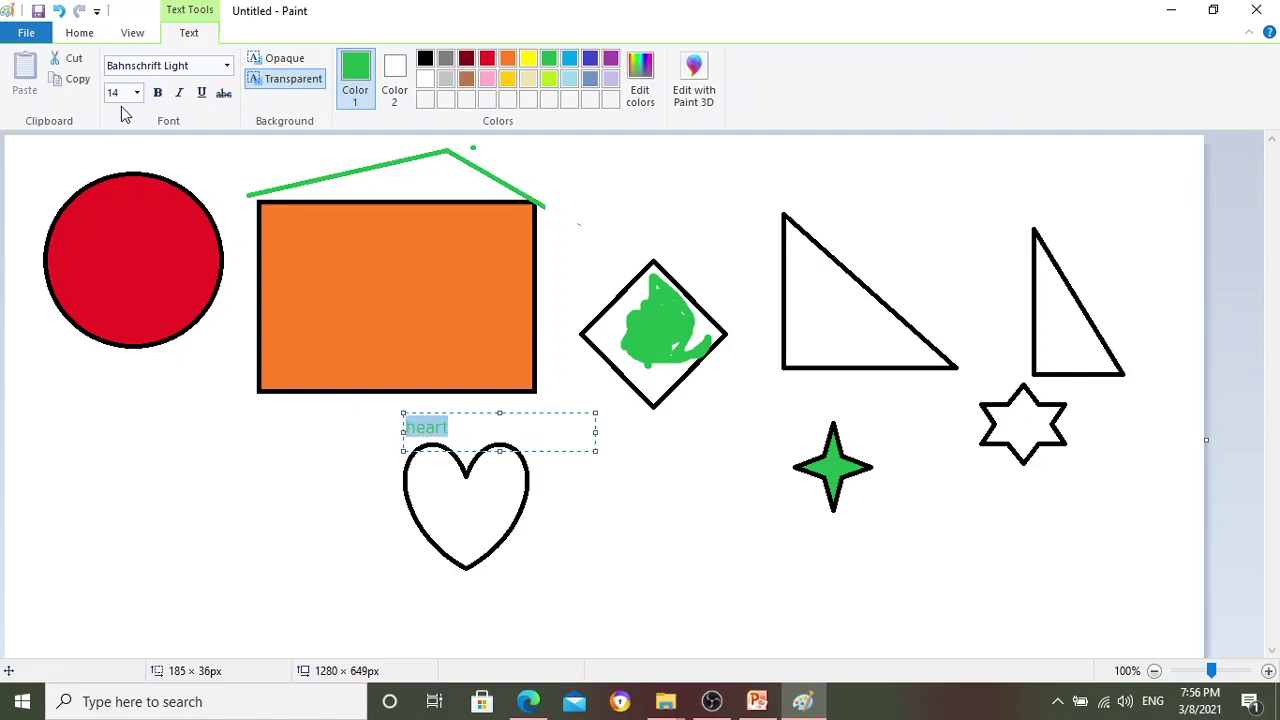
pyautogui.click(136, 93)
pyautogui.click(129, 219)
pyautogui.click(227, 65)
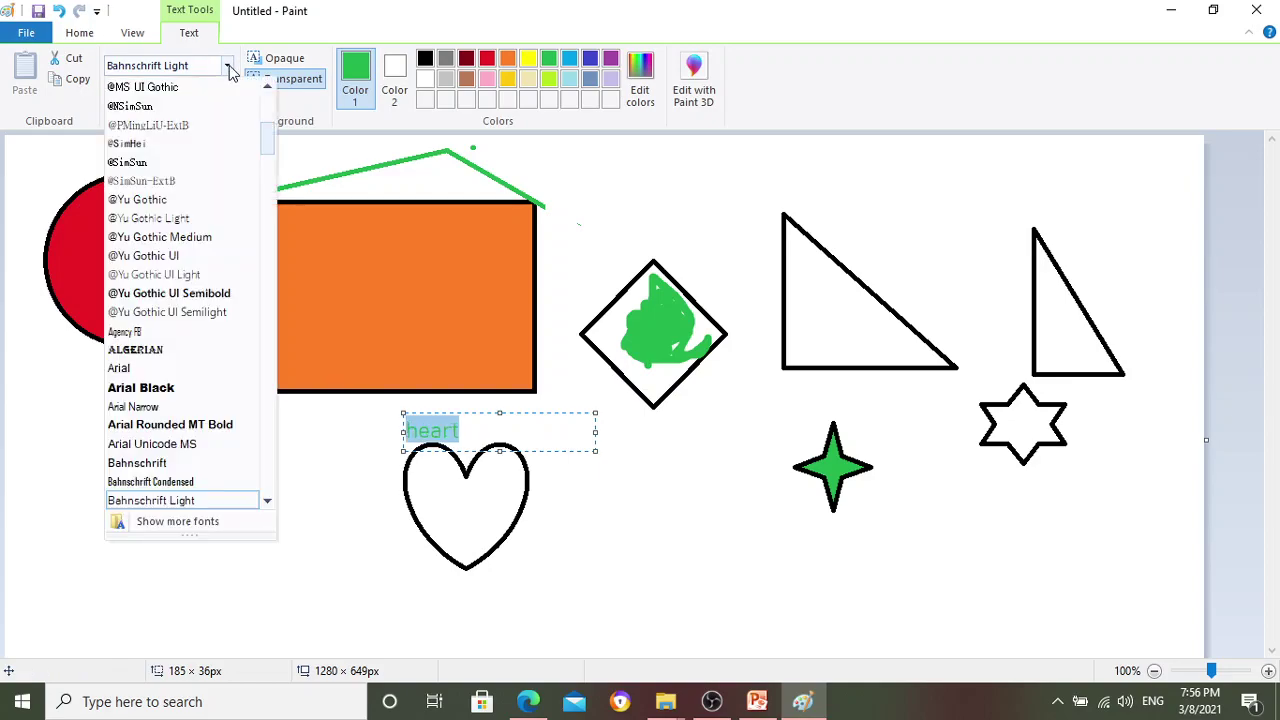
pyautogui.click(175, 388)
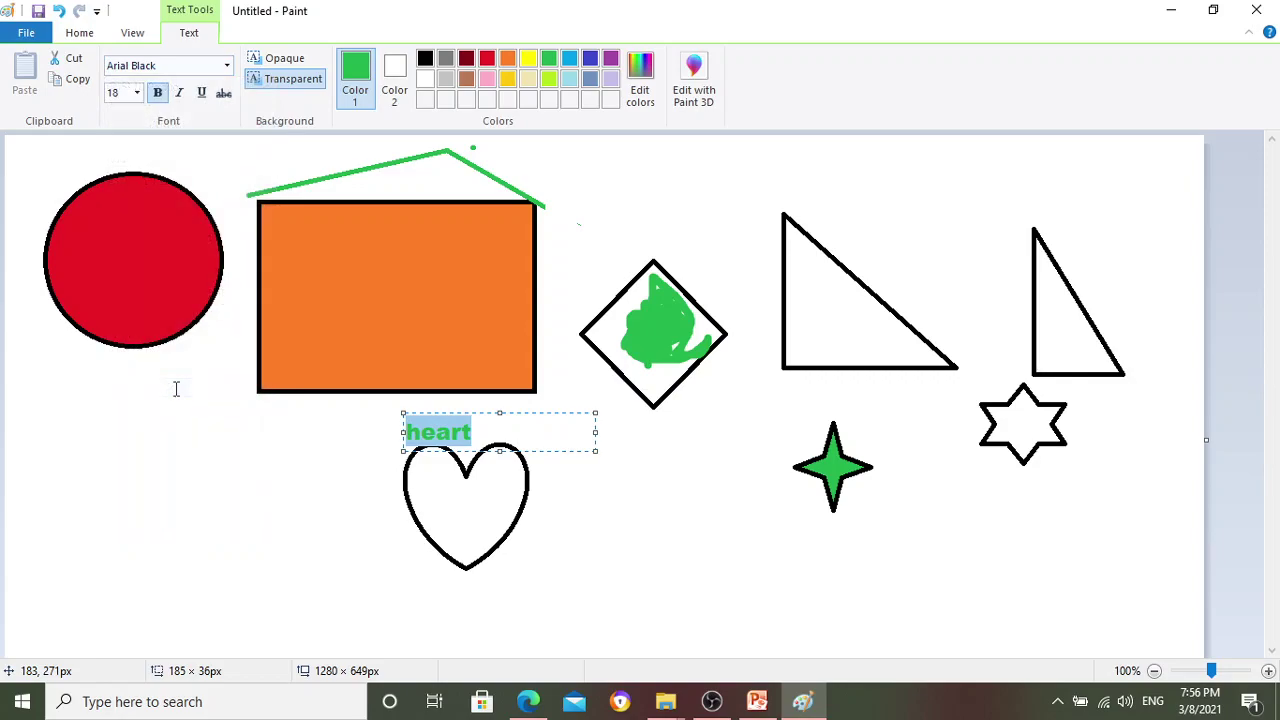
pyautogui.click(486, 60)
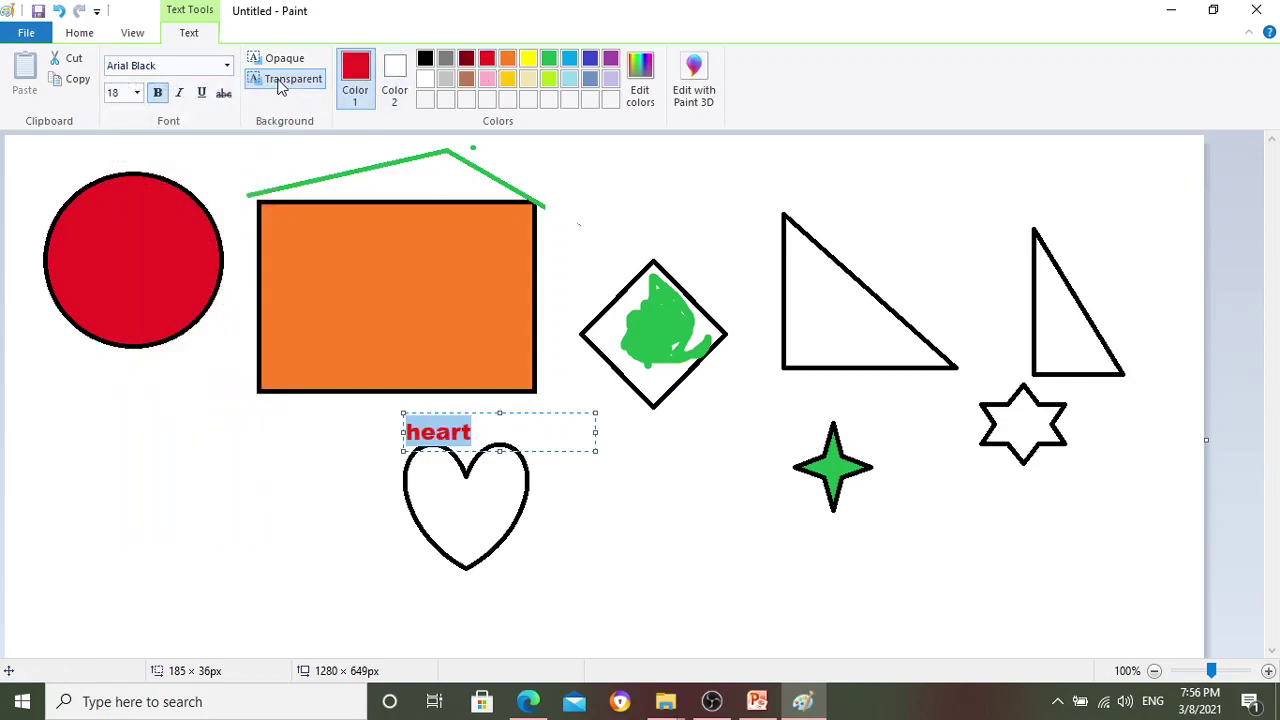
pyautogui.click(578, 495)
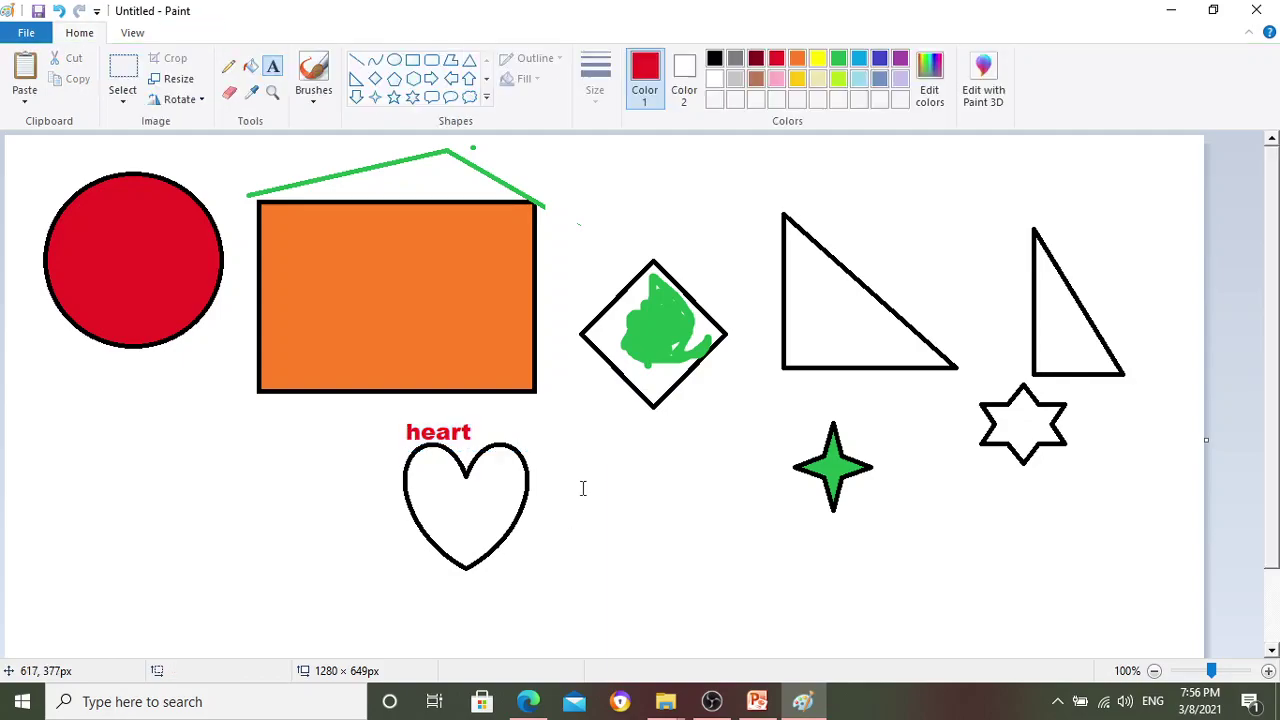
pyautogui.click(465, 423)
pyautogui.click(439, 430)
pyautogui.click(437, 428)
pyautogui.moveTo(483, 408); pyautogui.dragTo(451, 392)
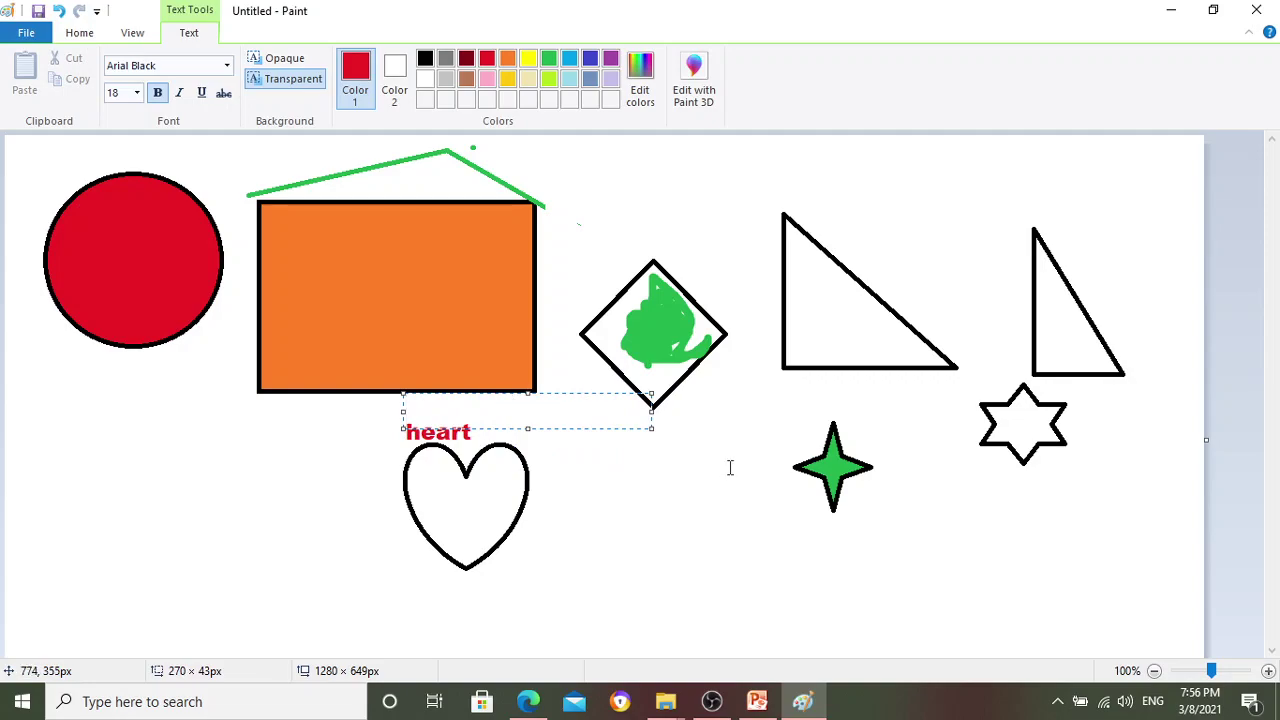
pyautogui.click(657, 479)
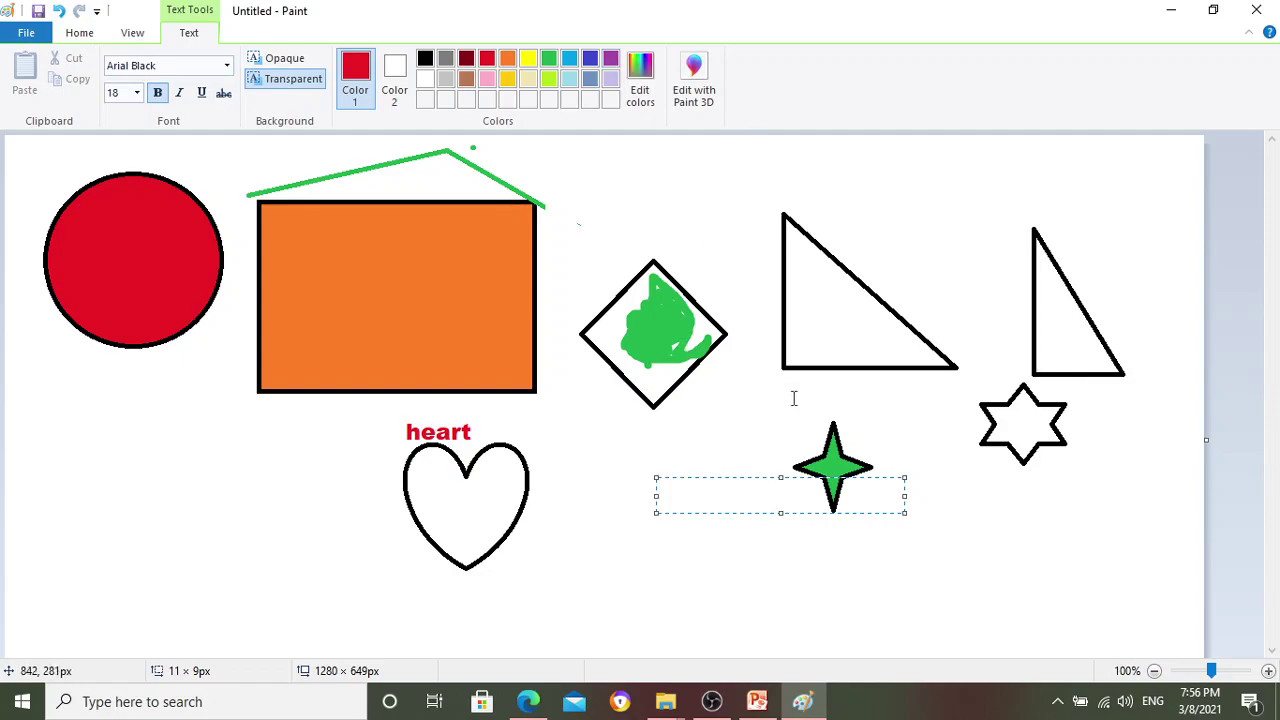
pyautogui.click(71, 38)
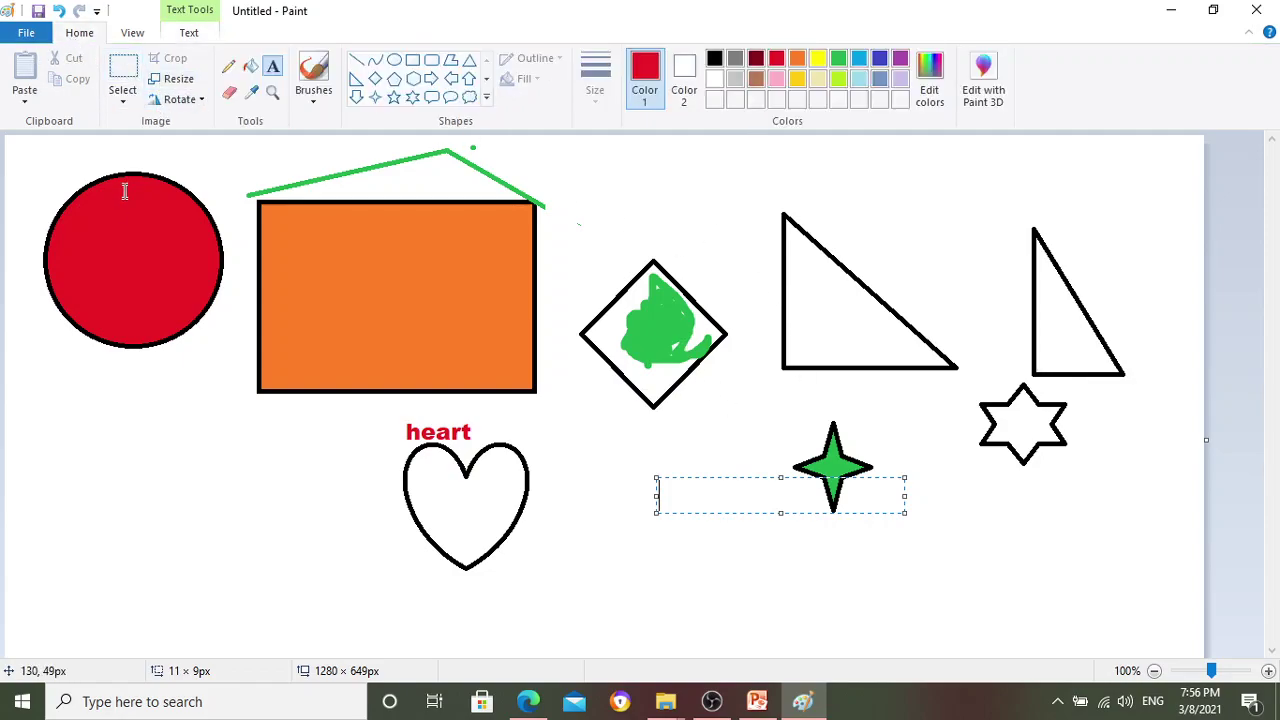
# - Select the diamond with the green strokes using Free-form selection and copy it
pyautogui.click(118, 70)
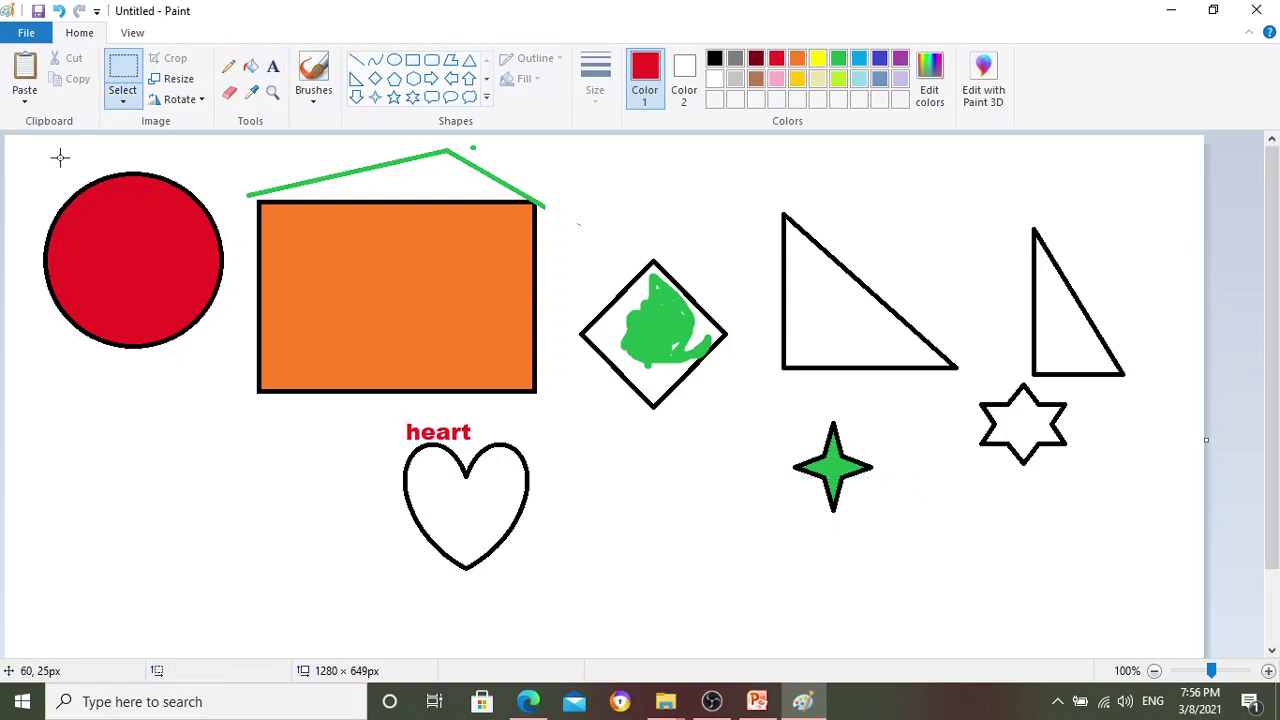
pyautogui.click(124, 100)
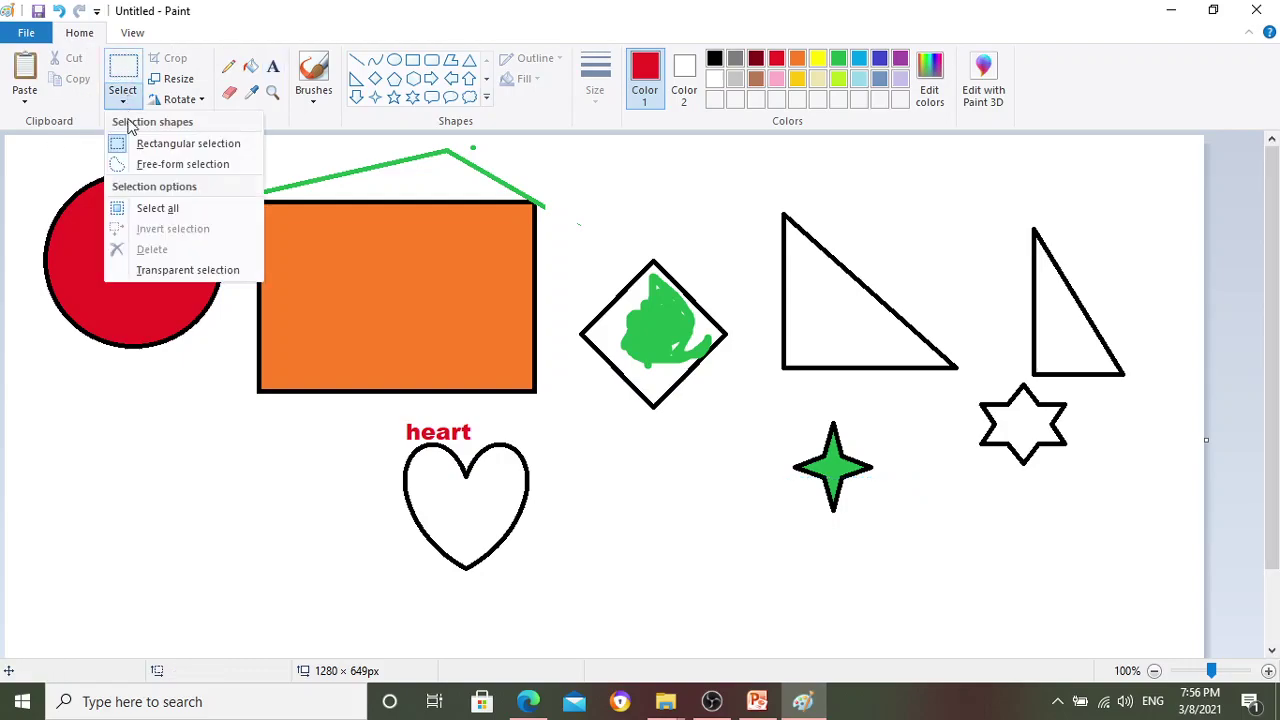
pyautogui.click(160, 166)
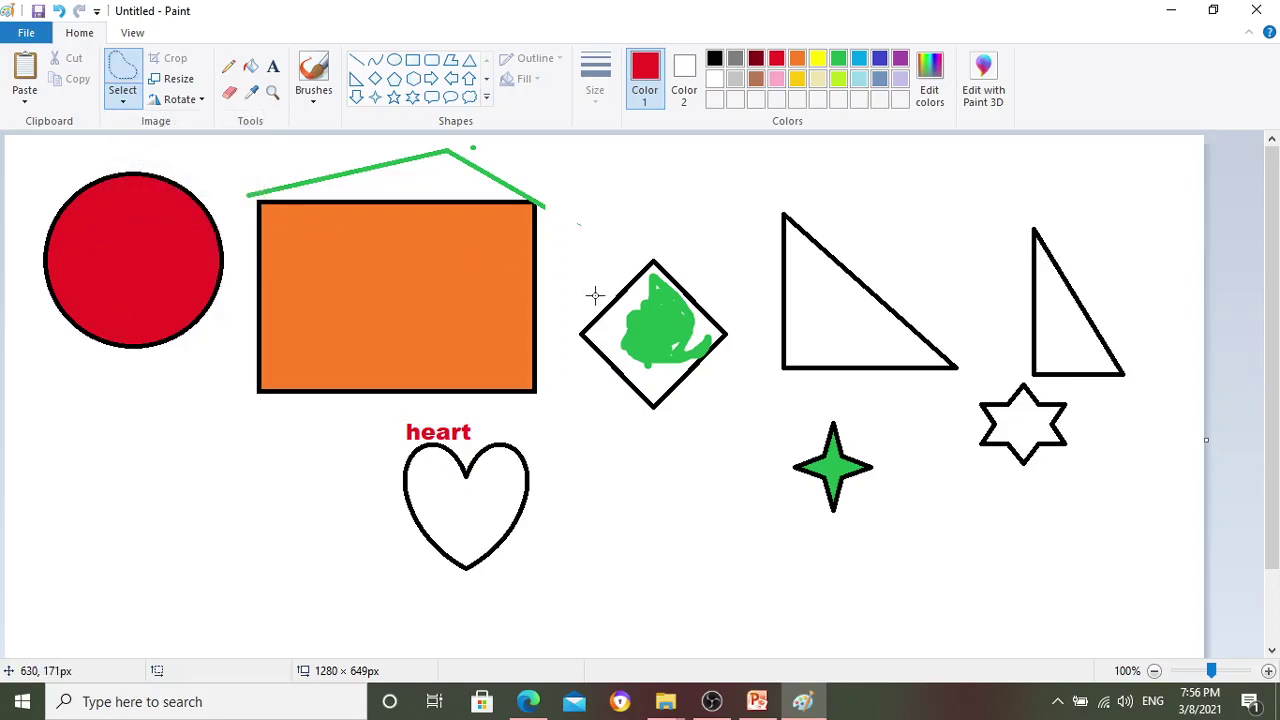
pyautogui.moveTo(596, 295)
pyautogui.mouseDown()
pyautogui.moveTo(610, 273)
pyautogui.moveTo(655, 259)
pyautogui.moveTo(699, 263)
pyautogui.moveTo(738, 322)
pyautogui.moveTo(737, 361)
pyautogui.moveTo(694, 412)
pyautogui.moveTo(632, 415)
pyautogui.moveTo(573, 377)
pyautogui.moveTo(563, 322)
pyautogui.moveTo(606, 281)
pyautogui.mouseUp()
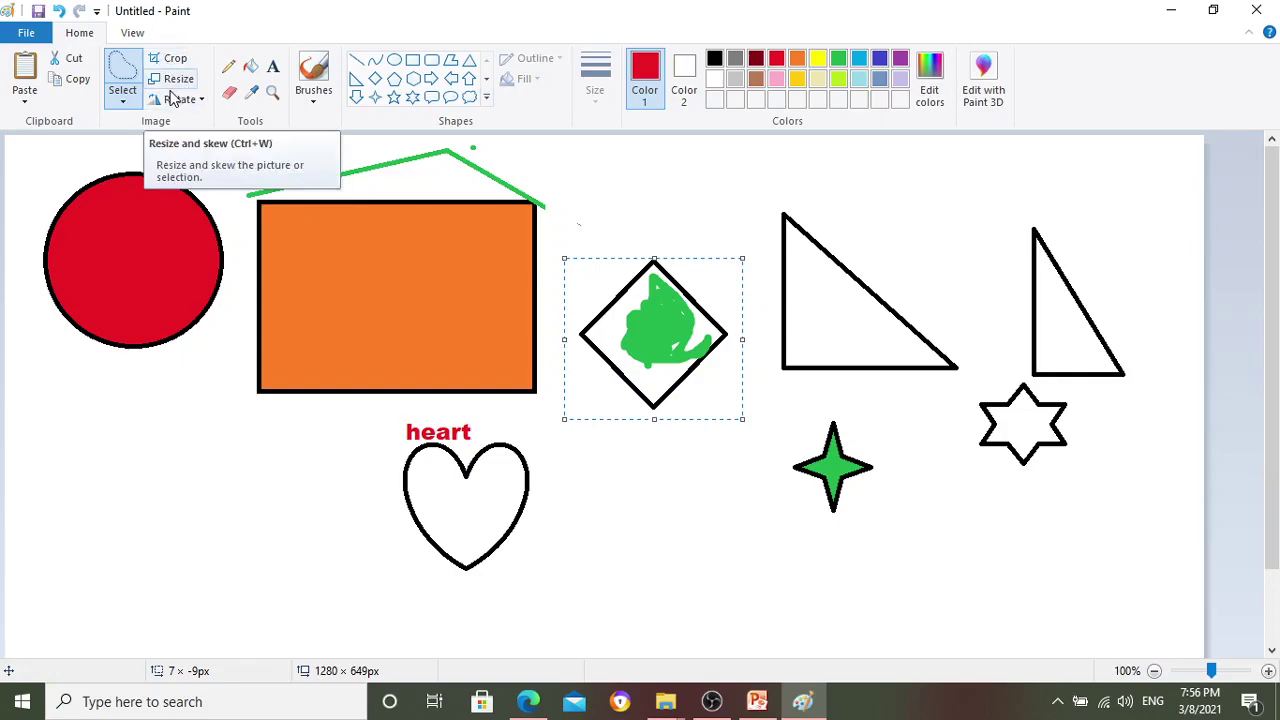
pyautogui.click(76, 80)
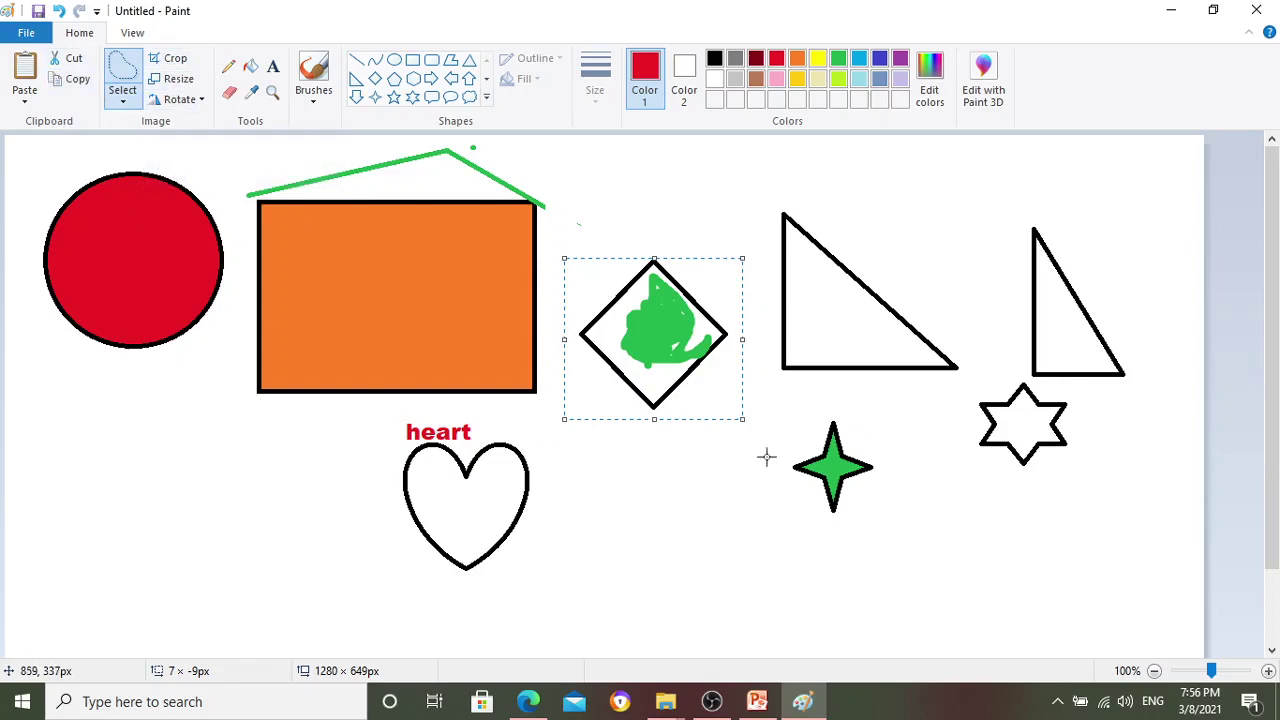
# - Paste a copy of the green-painted diamond and place it below the red circle, beside the heart
pyautogui.click(106, 463)
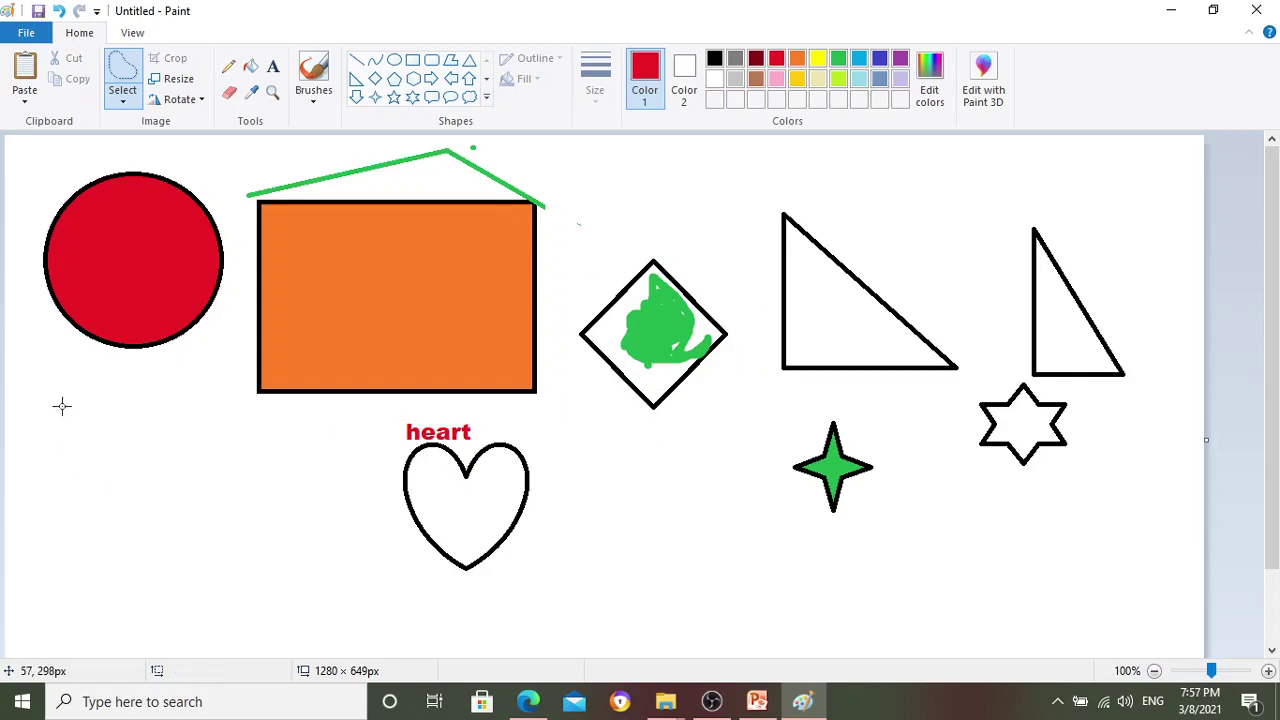
pyautogui.click(118, 104)
pyautogui.click(150, 145)
pyautogui.moveTo(19, 384); pyautogui.dragTo(312, 582)
pyautogui.rightClick(75, 439)
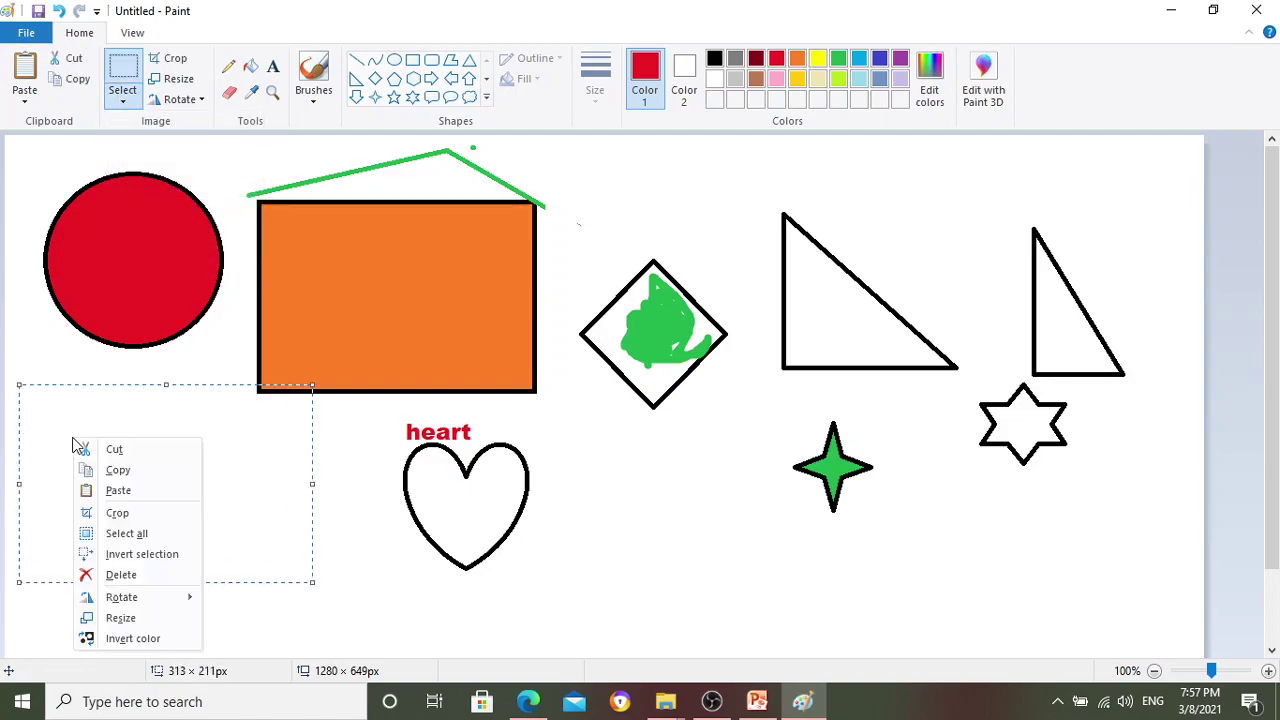
pyautogui.click(115, 491)
pyautogui.moveTo(80, 201); pyautogui.dragTo(179, 495)
pyautogui.click(127, 106)
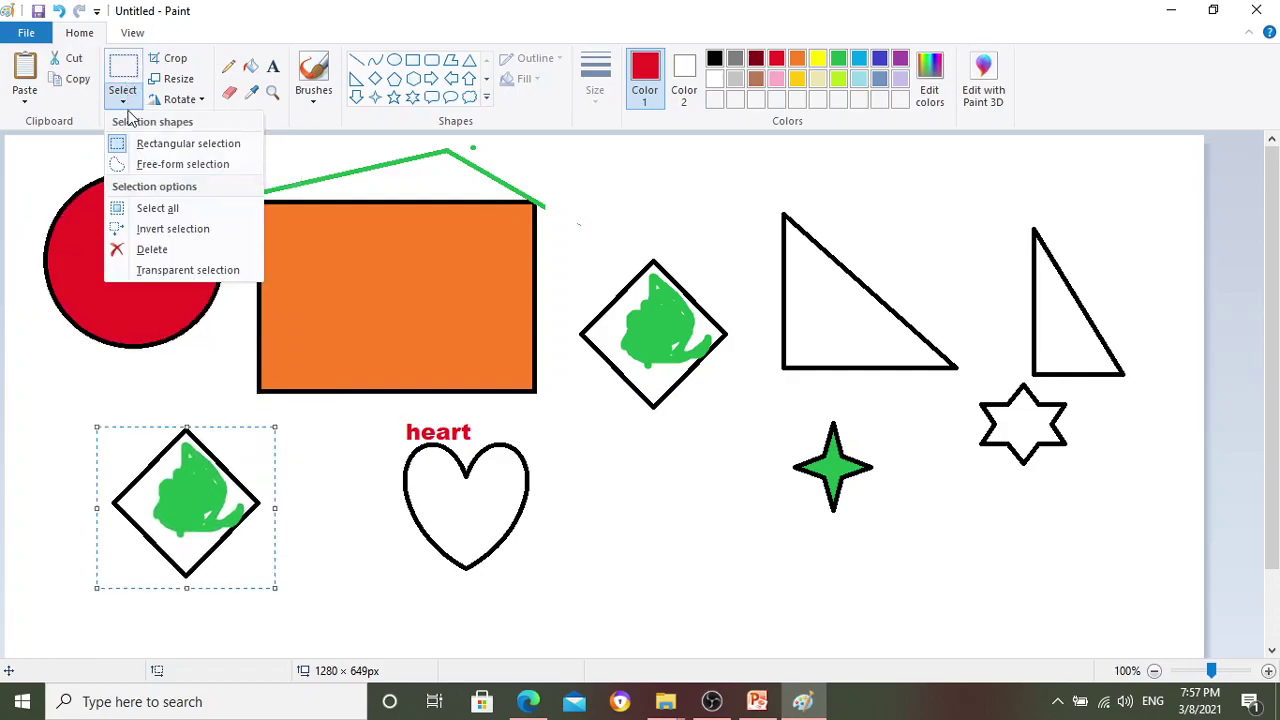
pyautogui.click(143, 150)
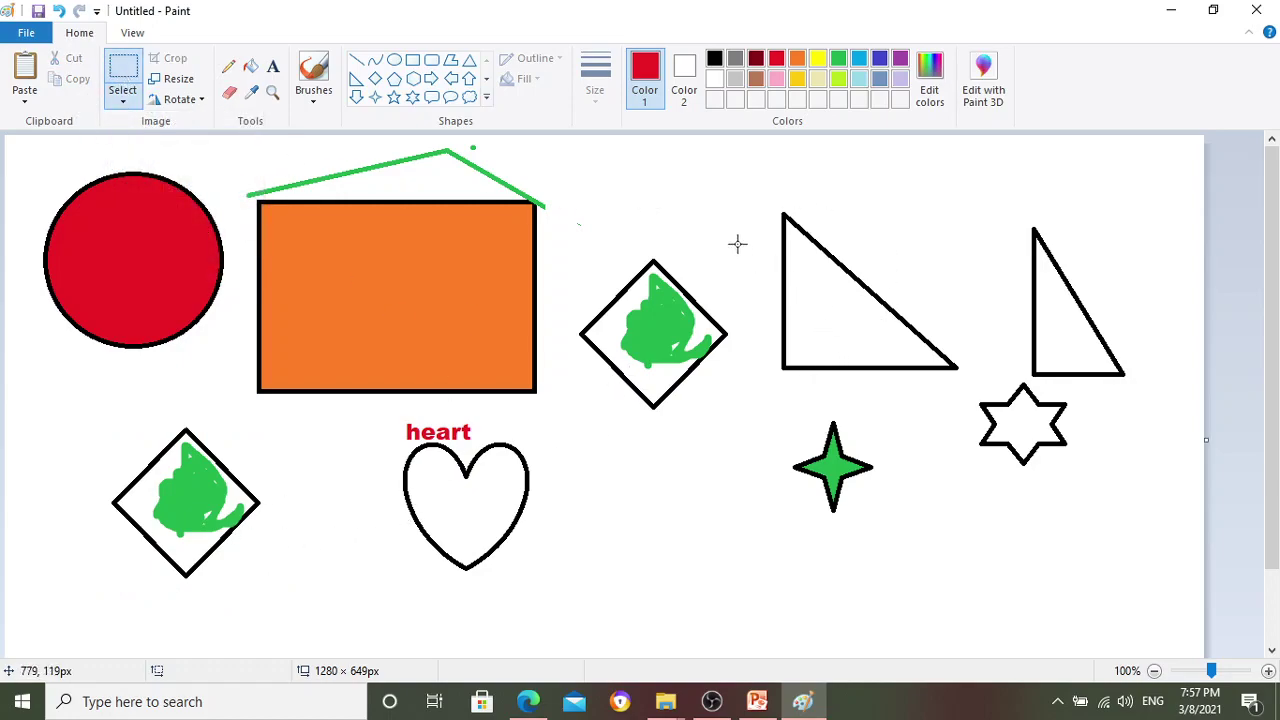
# - Erase the stray green dot above the roof, and pencil a thin red L in the orange rectangle and a small box in the larger triangle
pyautogui.click(231, 101)
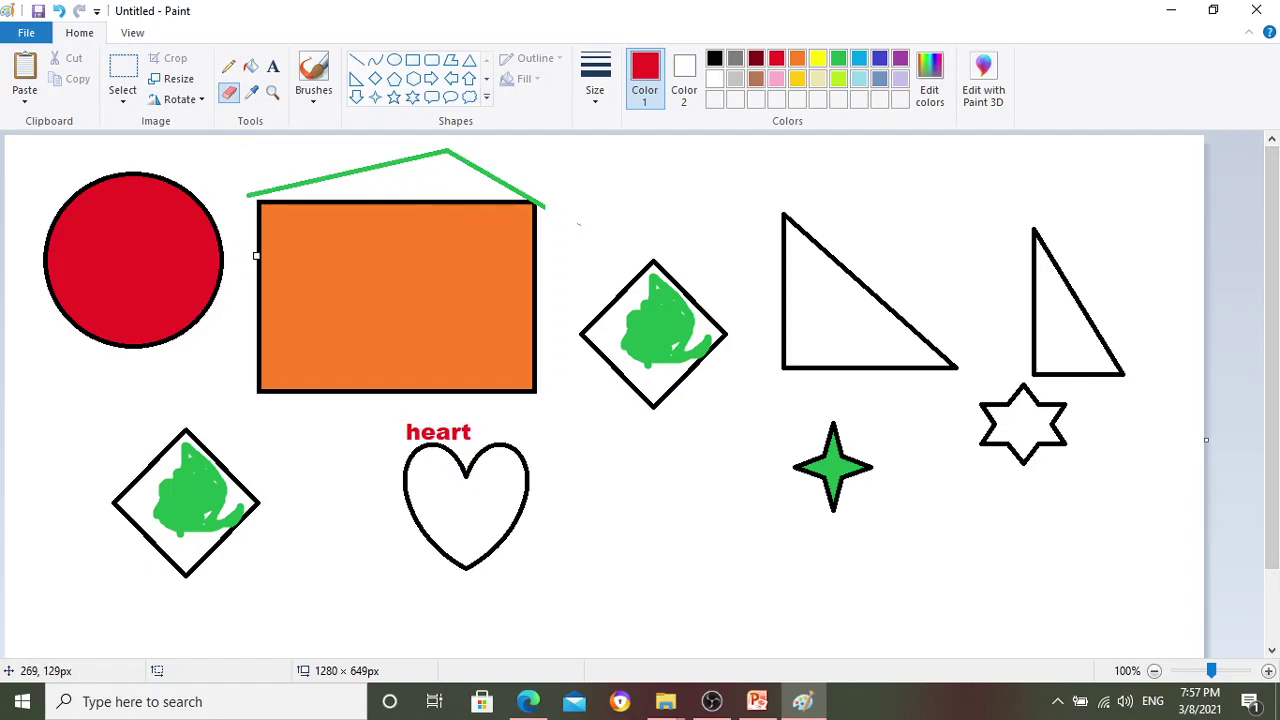
pyautogui.click(228, 68)
pyautogui.moveTo(343, 244); pyautogui.dragTo(345, 283)
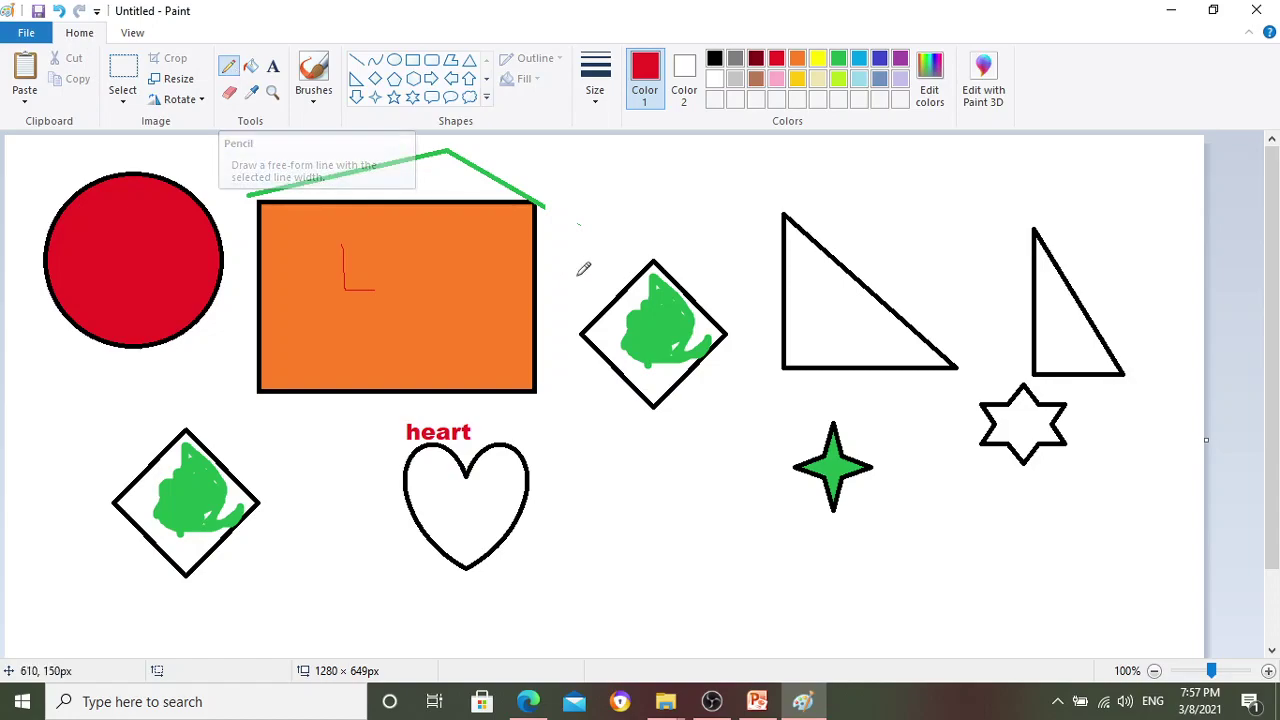
pyautogui.moveTo(791, 308); pyautogui.dragTo(834, 311)
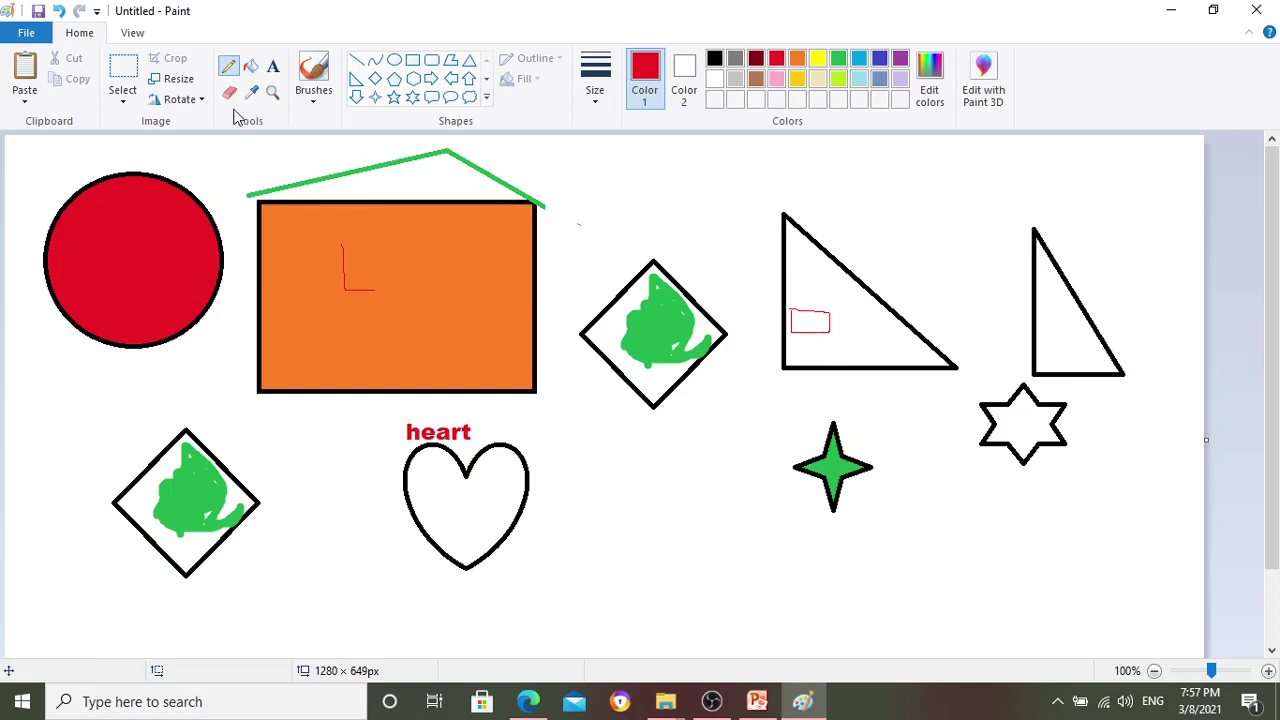
# - Select the larger right triangle with its red pencil box, rotate it right 90° and then 180°, and deselect it
pyautogui.click(123, 72)
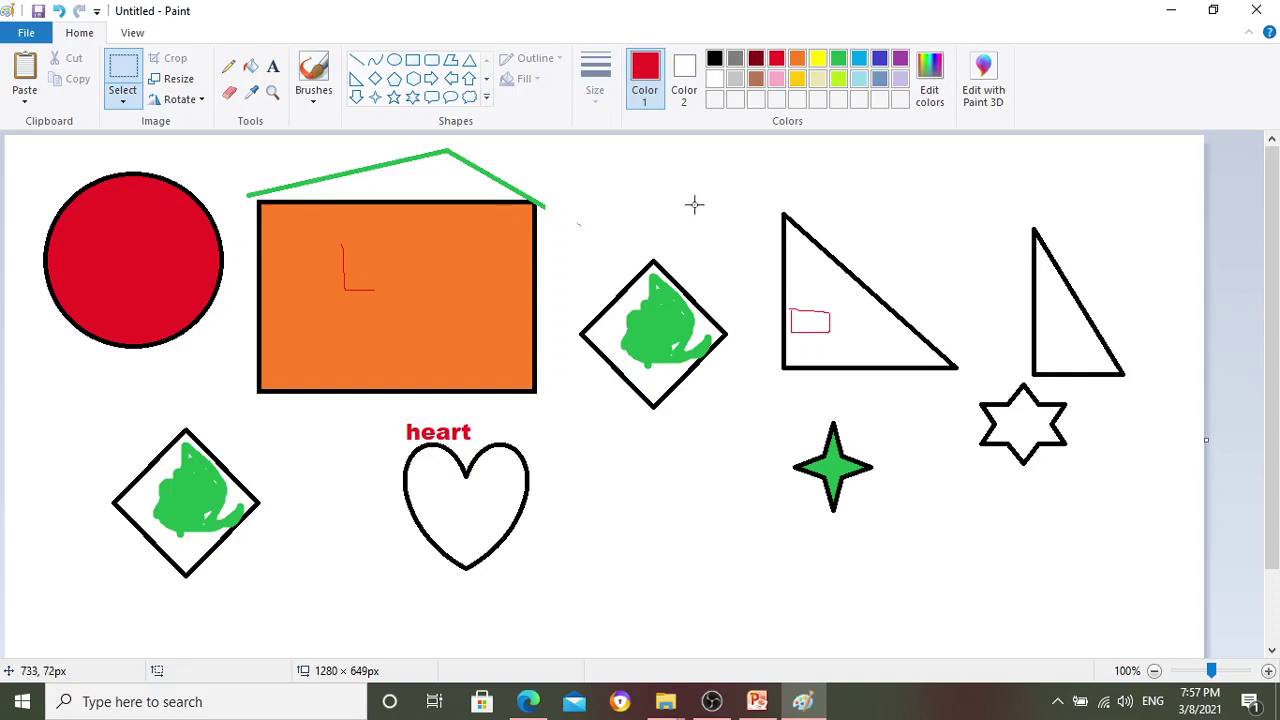
pyautogui.moveTo(777, 208); pyautogui.dragTo(964, 389)
pyautogui.click(188, 99)
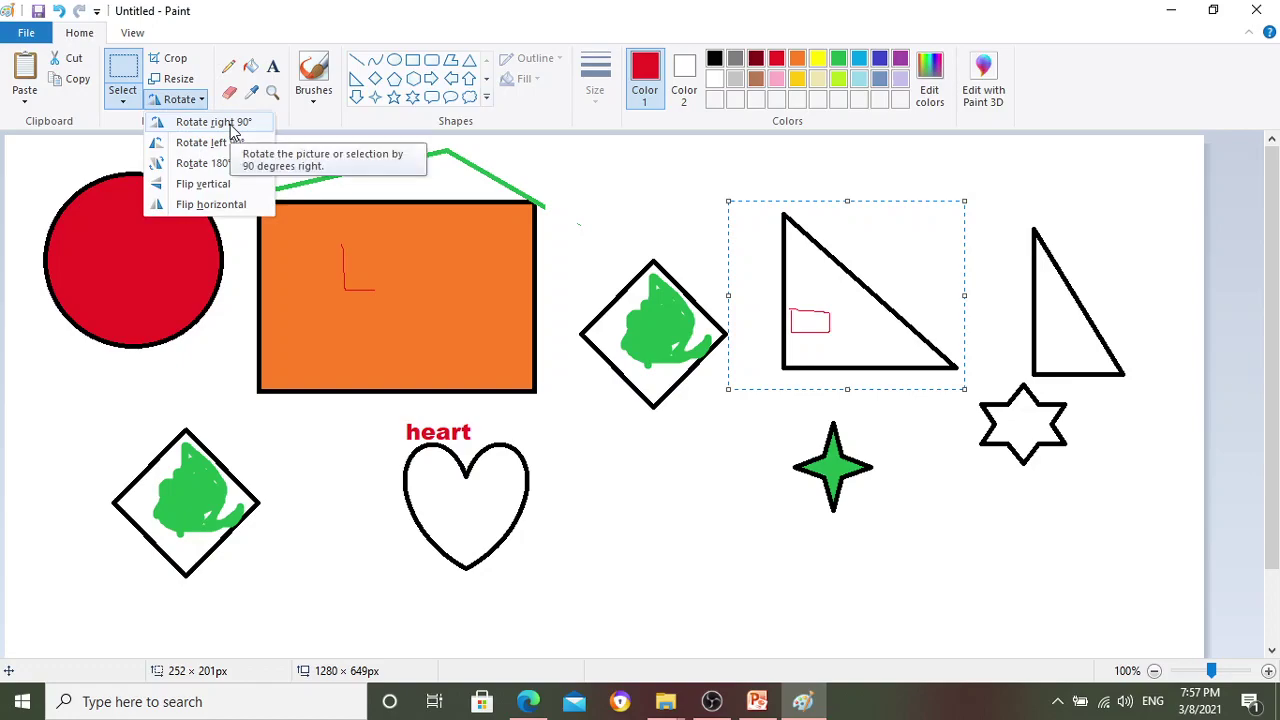
pyautogui.click(230, 124)
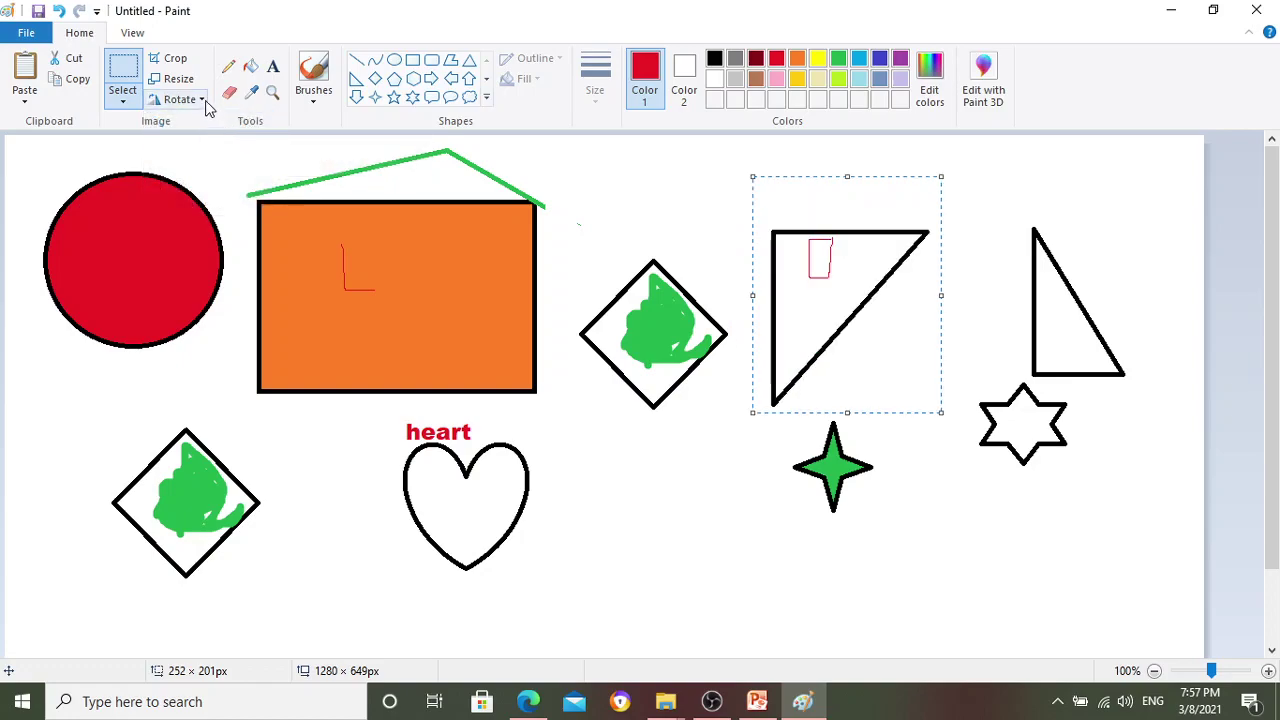
pyautogui.click(203, 100)
pyautogui.click(206, 163)
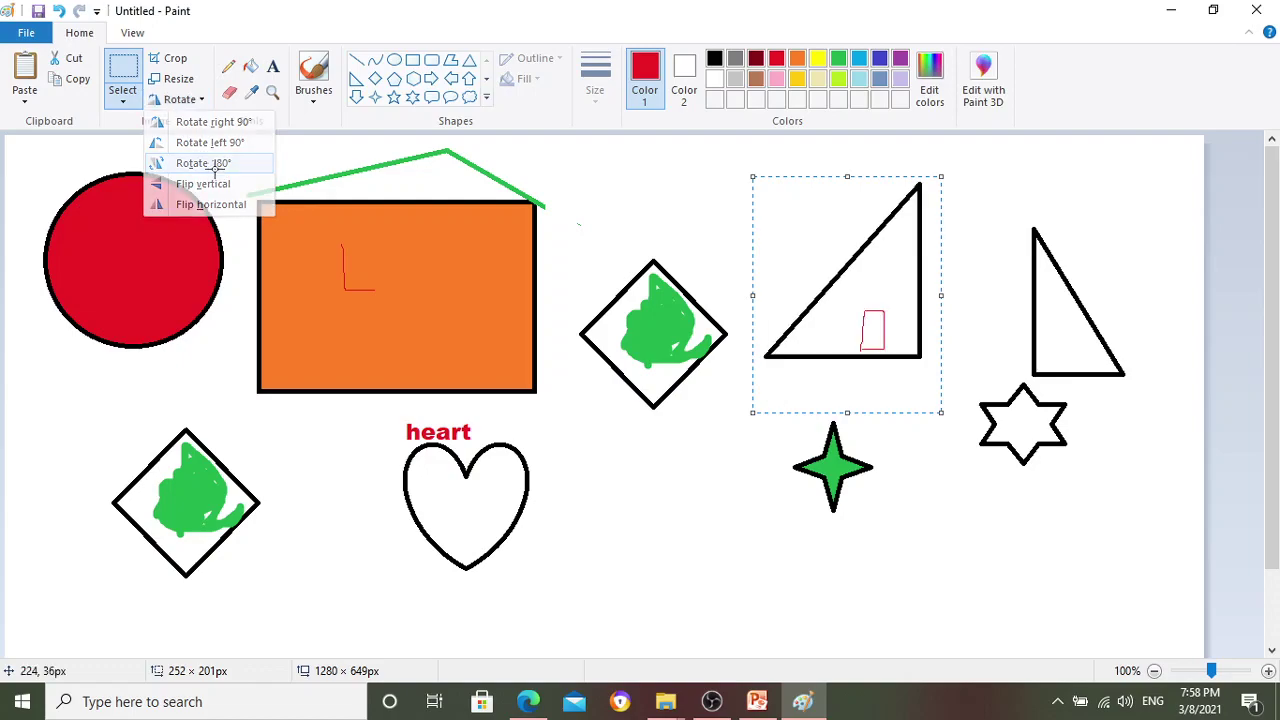
pyautogui.click(977, 253)
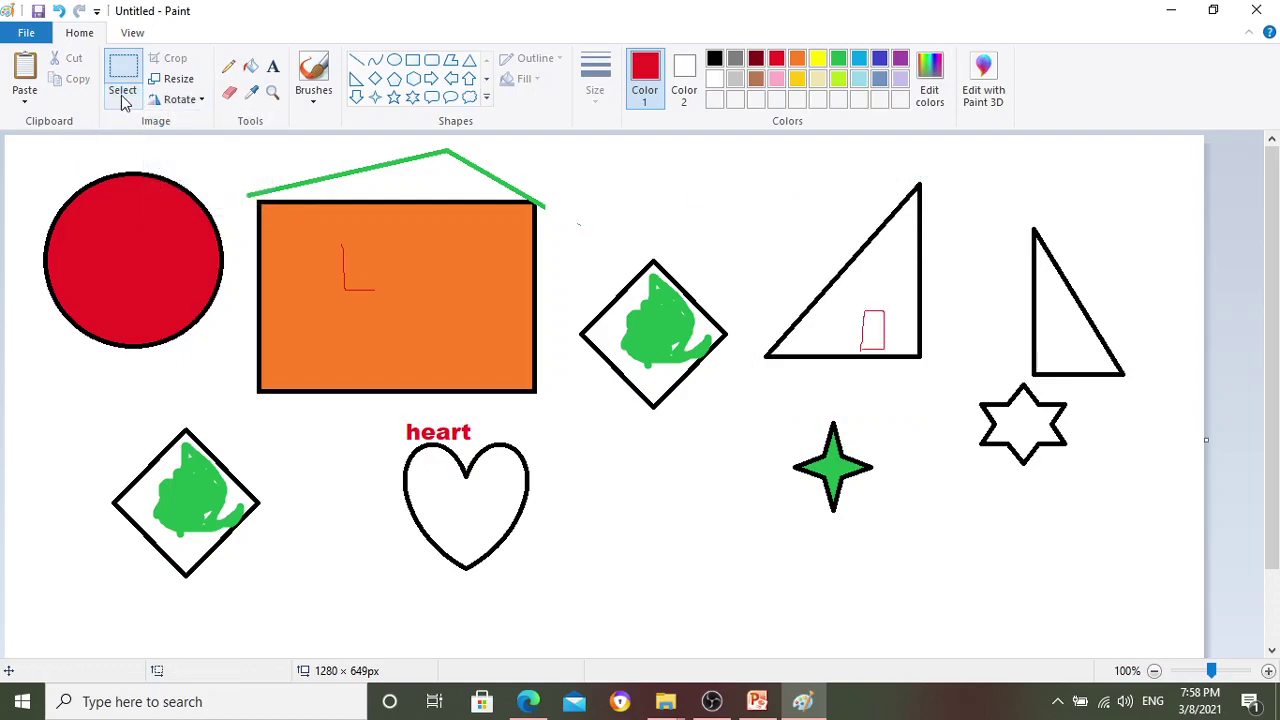
# - Start a new blank picture without saving the current drawing
pyautogui.click(26, 33)
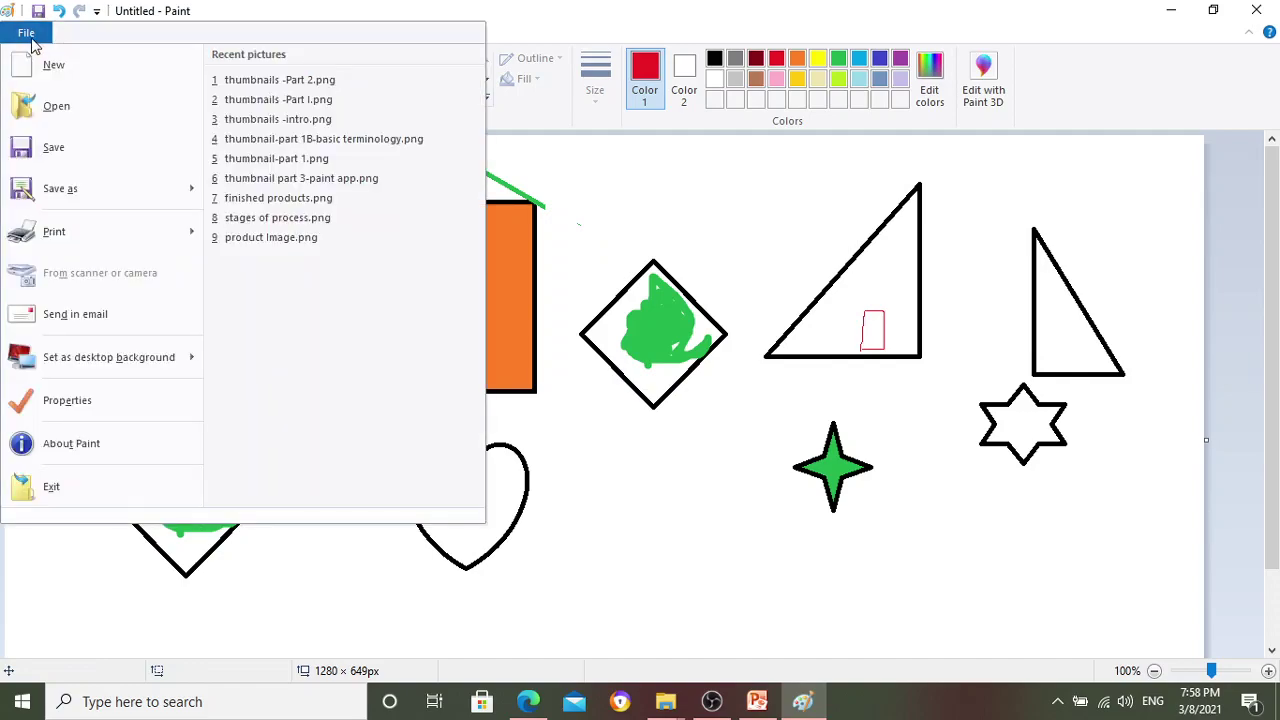
pyautogui.click(88, 70)
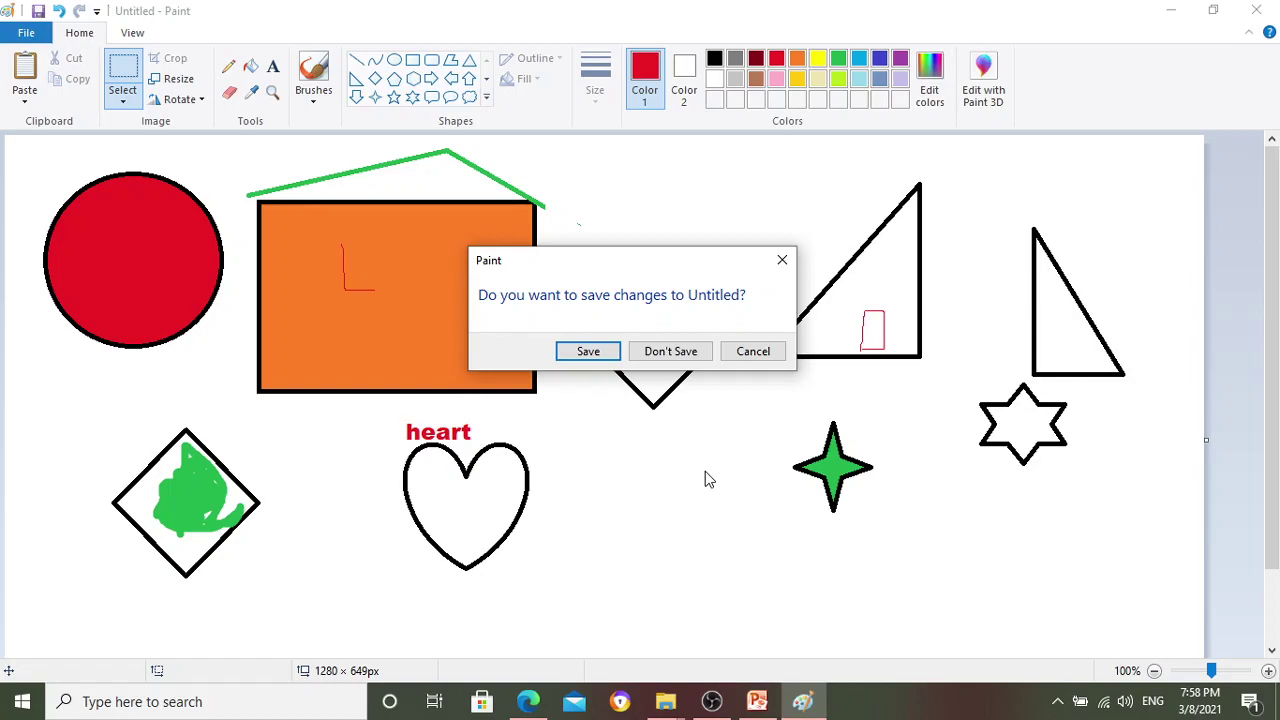
pyautogui.click(656, 356)
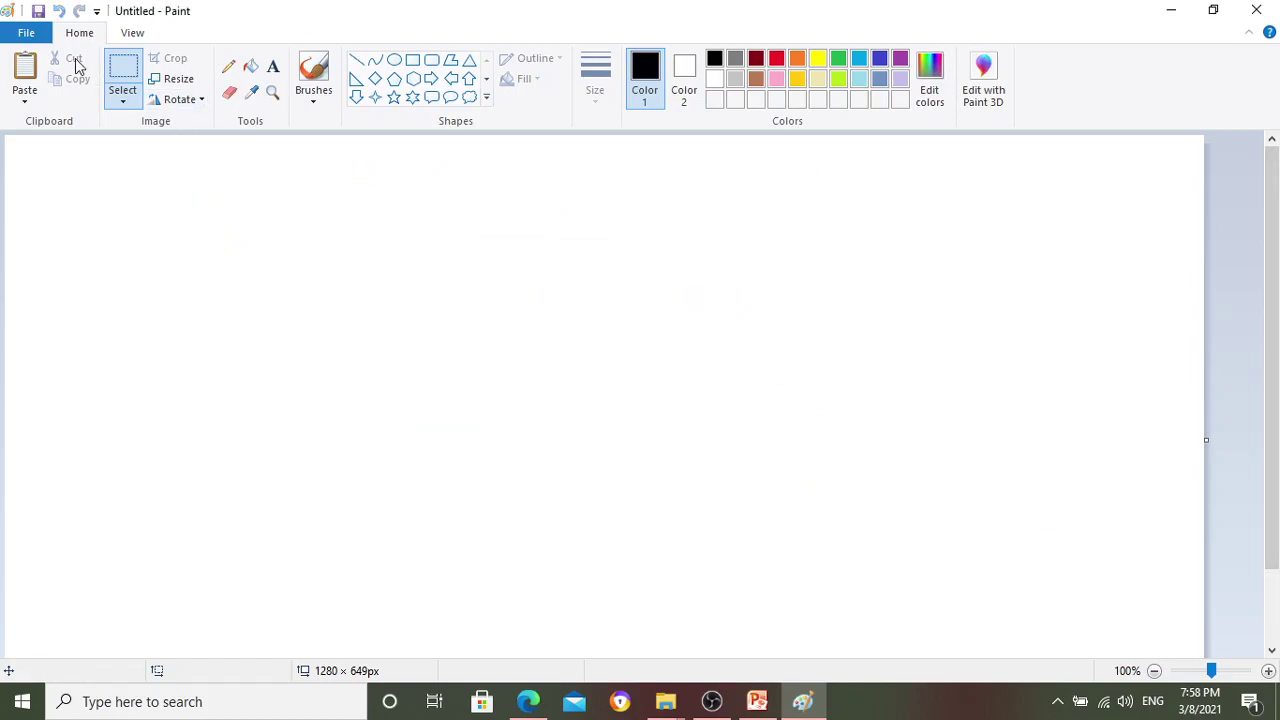
pyautogui.click(413, 60)
pyautogui.moveTo(439, 277); pyautogui.dragTo(525, 443)
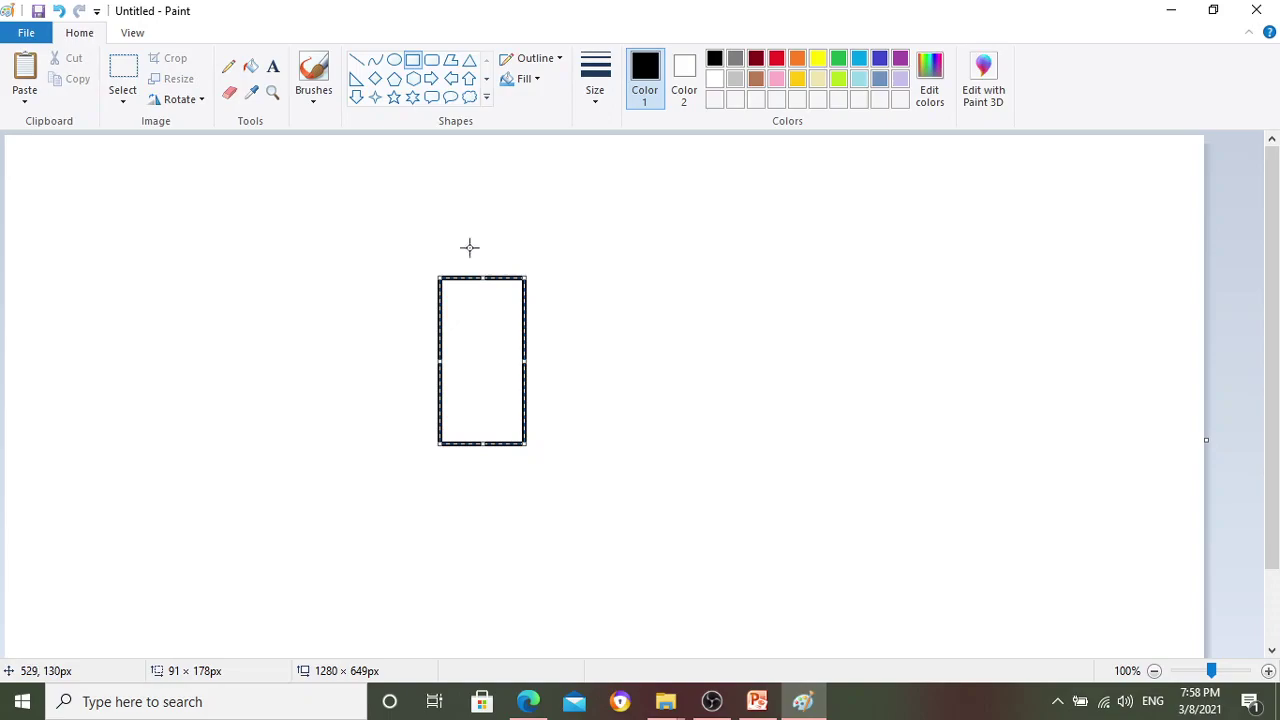
pyautogui.click(58, 11)
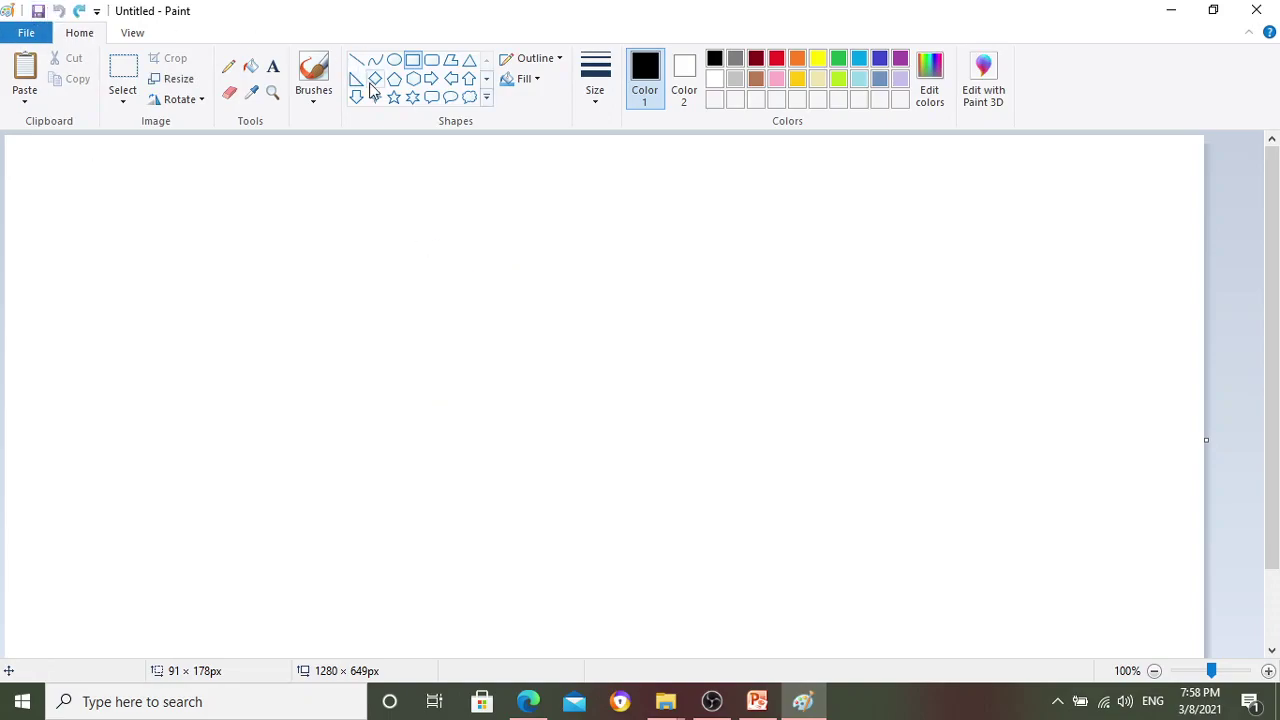
# - Choose a thinner line size for the shape outlines
pyautogui.click(589, 102)
pyautogui.click(636, 172)
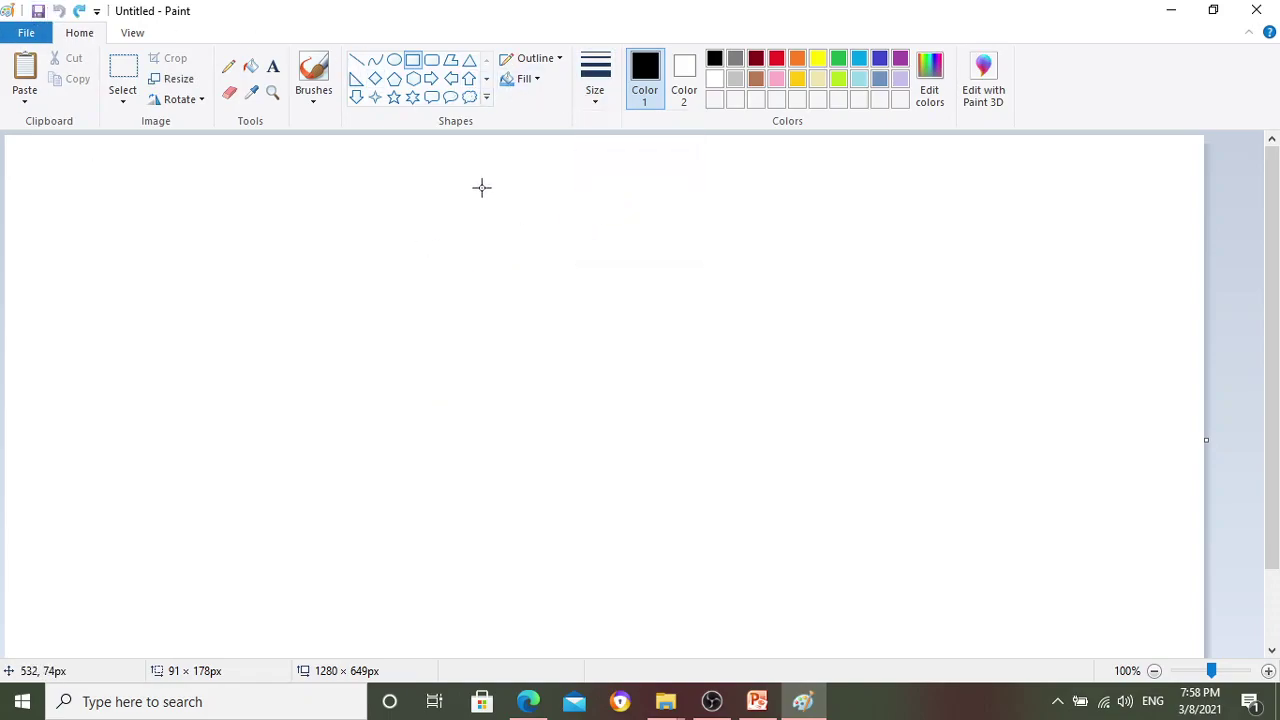
pyautogui.click(356, 60)
pyautogui.moveTo(445, 298); pyautogui.dragTo(529, 441)
pyautogui.click(58, 11)
# - Draw a black rectangle about 471 × 237 px mid-canvas and a slanted side face of three straight lines attached to its left edge
pyautogui.click(412, 60)
pyautogui.moveTo(433, 263); pyautogui.dragTo(875, 485)
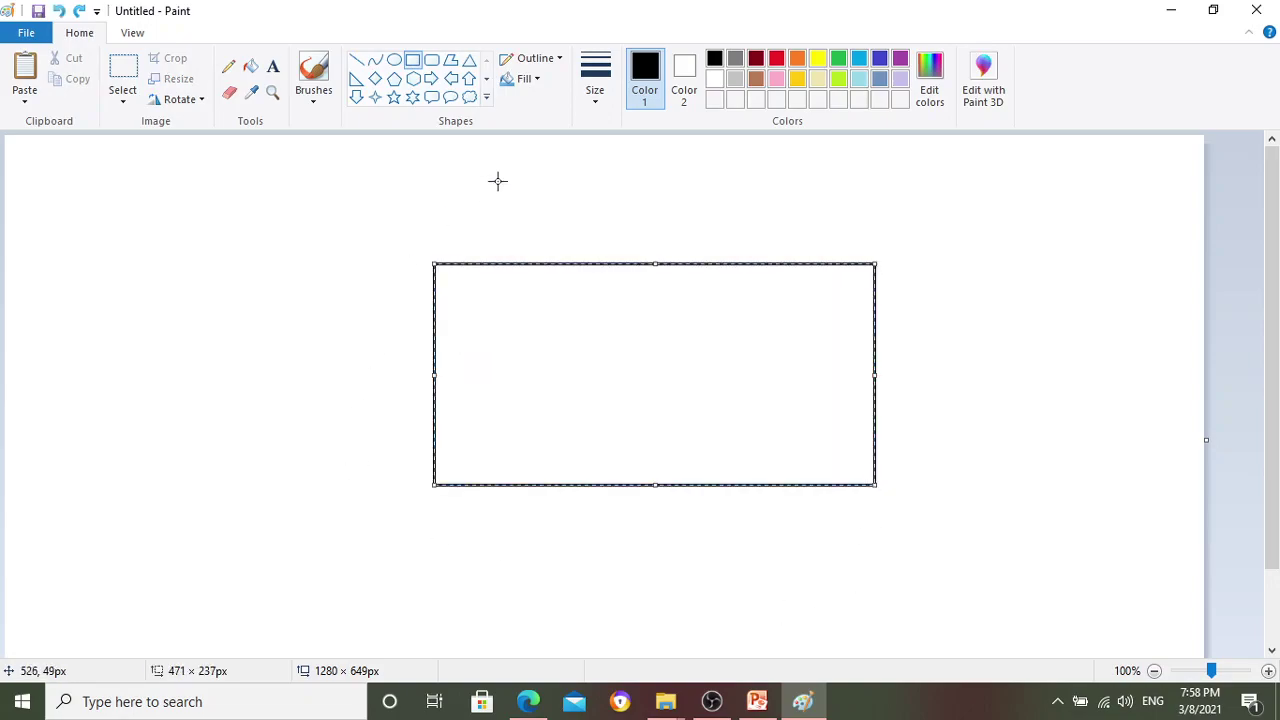
pyautogui.click(356, 60)
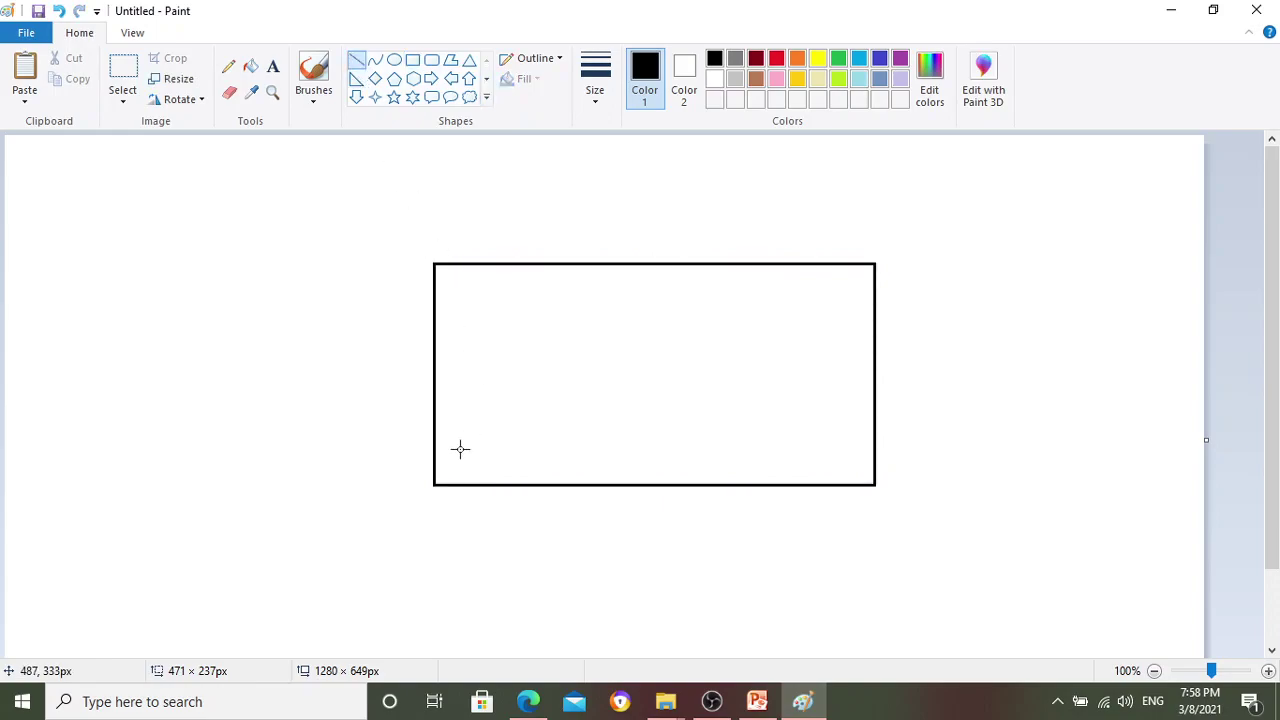
pyautogui.moveTo(434, 485); pyautogui.dragTo(344, 368)
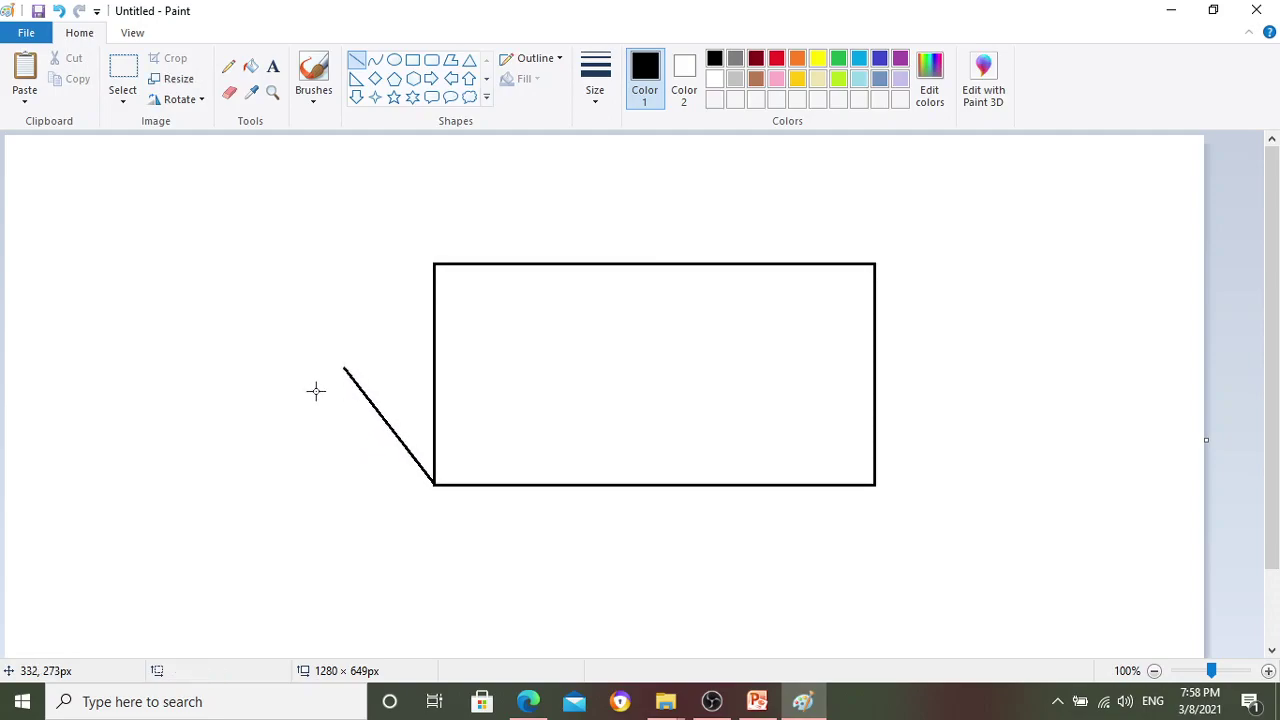
pyautogui.moveTo(406, 254); pyautogui.dragTo(371, 201)
pyautogui.click(432, 194)
pyautogui.moveTo(366, 224); pyautogui.dragTo(348, 371)
pyautogui.click(555, 226)
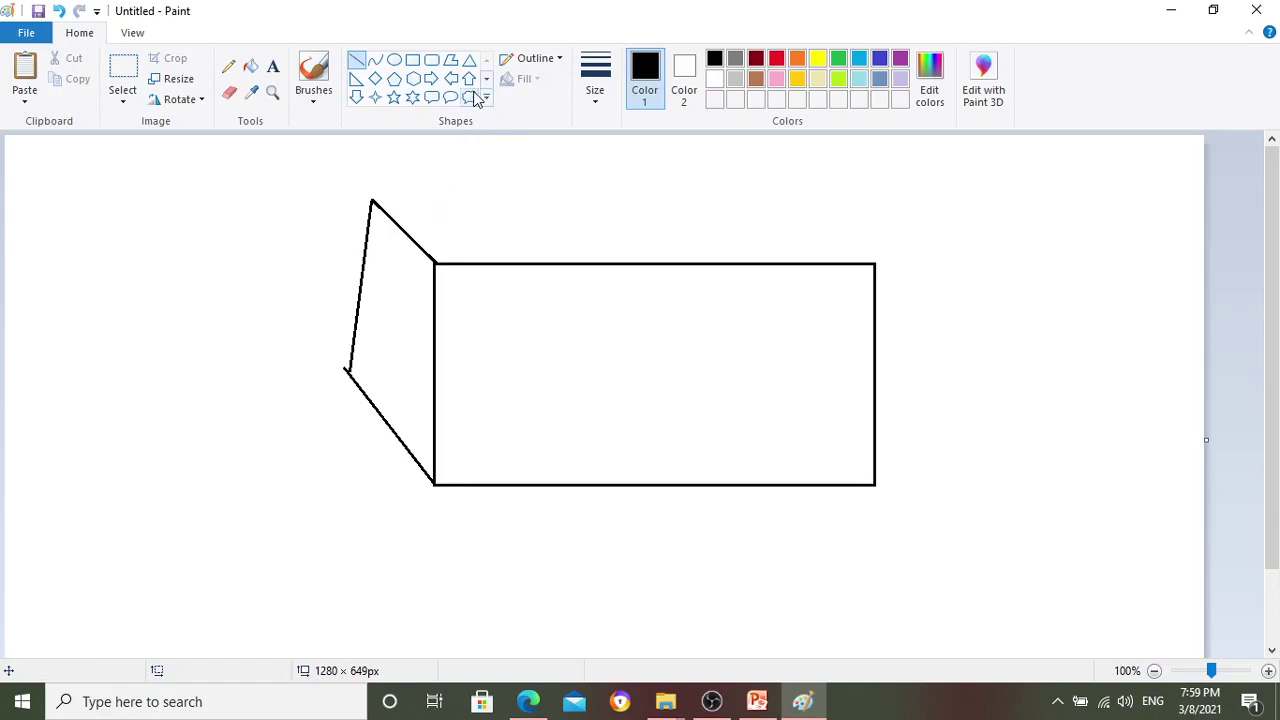
# - Draw straight roof lines: a left slope about 266 × 115 px, a diagonal down from its peak, a horizontal ridge and a right slope
pyautogui.moveTo(508, 140); pyautogui.dragTo(260, 246)
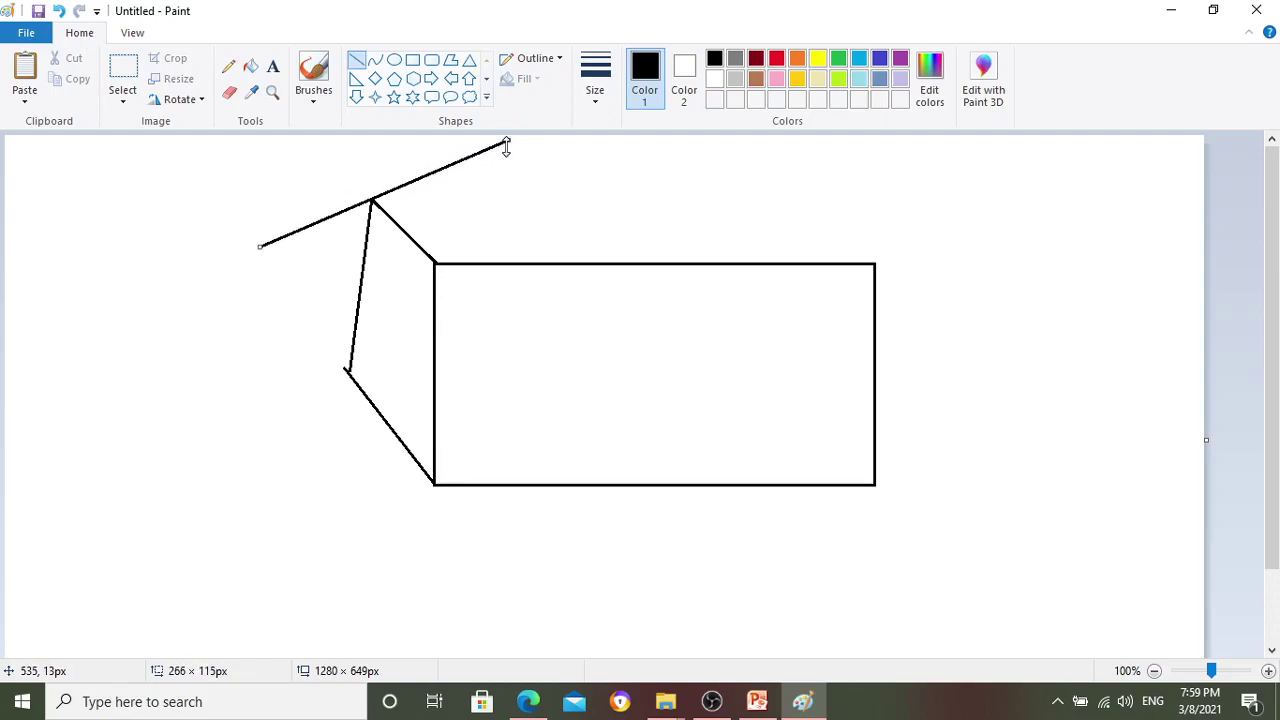
pyautogui.moveTo(509, 140); pyautogui.dragTo(373, 379)
pyautogui.click(536, 154)
pyautogui.moveTo(506, 141); pyautogui.dragTo(1088, 234)
pyautogui.click(1034, 190)
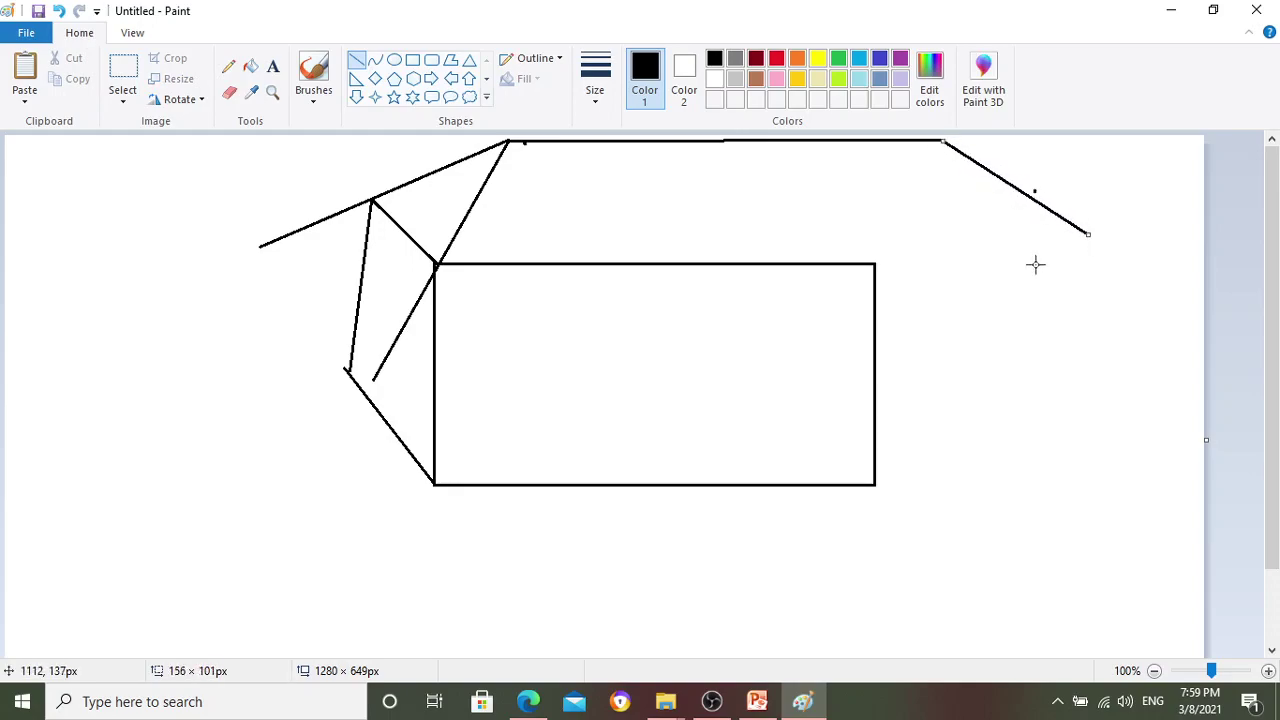
# - Draw the right side face with an upper edge about 85 × 123 px, a vertical edge about 251 px and a lower edge about 89 × 112 px
pyautogui.moveTo(875, 263); pyautogui.dragTo(953, 147)
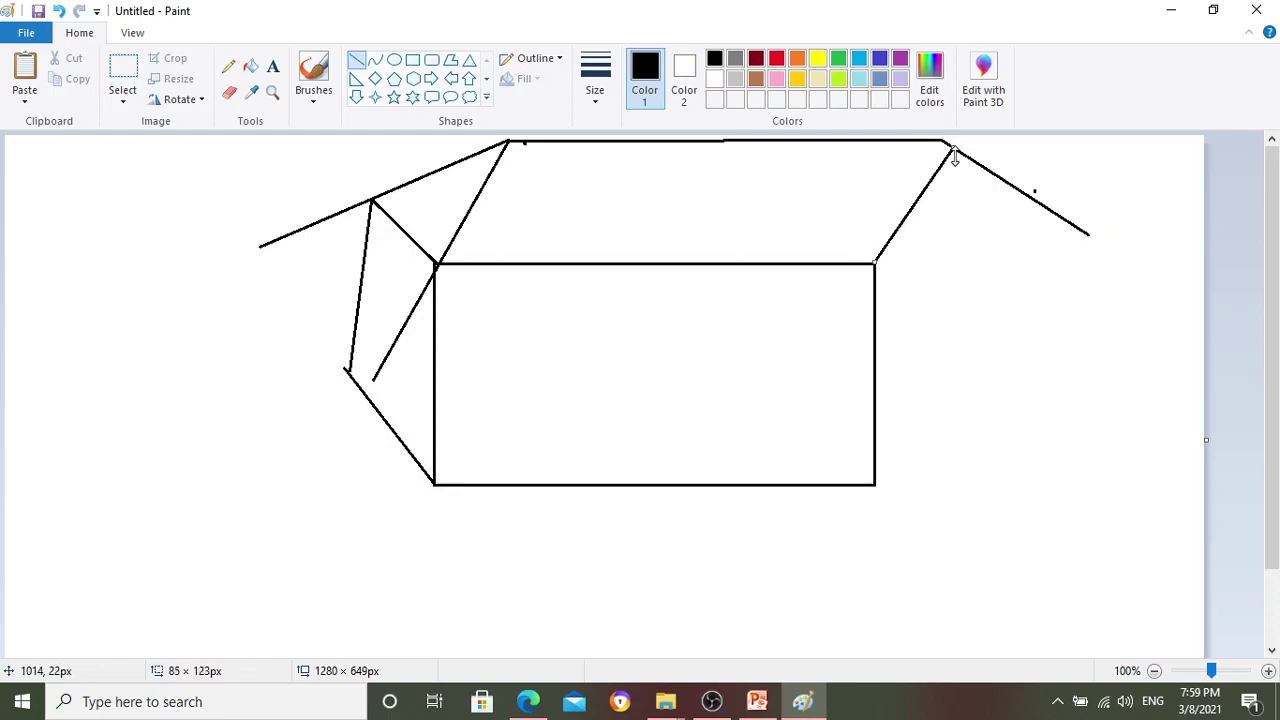
pyautogui.click(958, 168)
pyautogui.moveTo(955, 156); pyautogui.dragTo(955, 386)
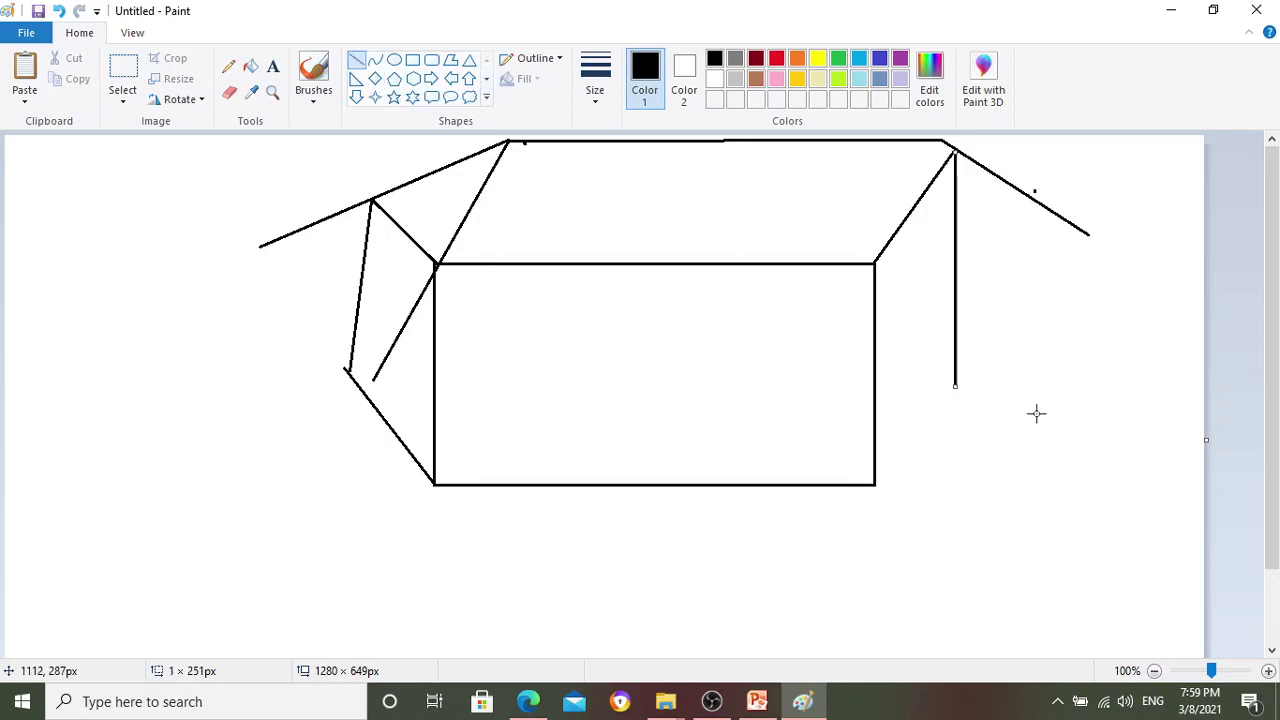
pyautogui.moveTo(875, 486); pyautogui.dragTo(957, 383)
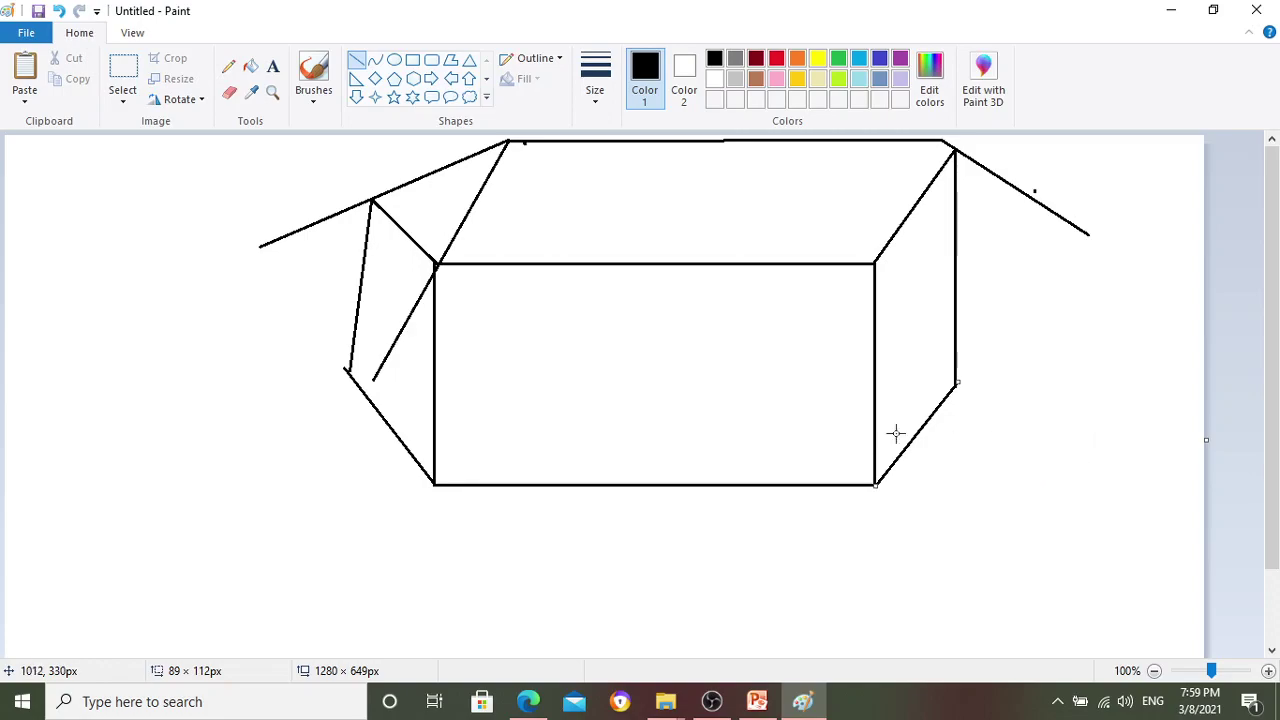
# - Draw two thin-outlined rounded-rectangle windows side by side high on the front wall, the second about 88 × 52 px
pyautogui.click(412, 59)
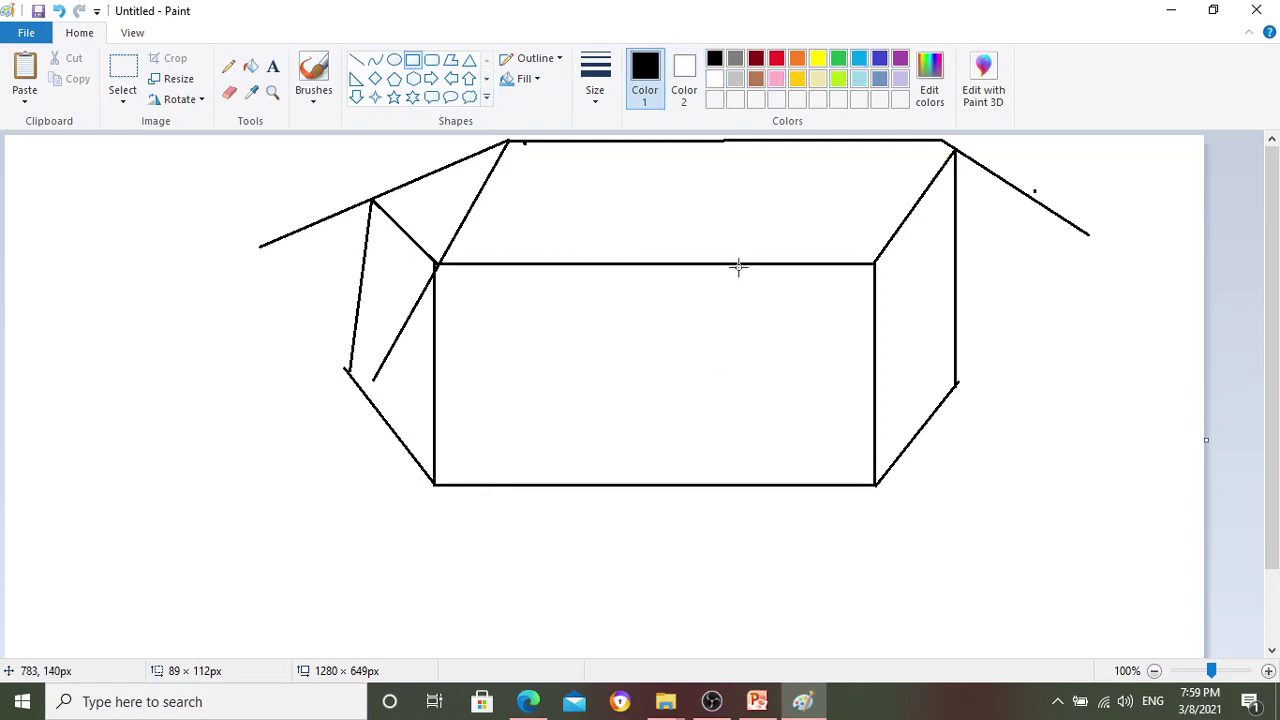
pyautogui.click(596, 95)
pyautogui.click(610, 146)
pyautogui.click(431, 60)
pyautogui.moveTo(631, 278); pyautogui.dragTo(719, 329)
pyautogui.click(1046, 311)
pyautogui.moveTo(735, 285); pyautogui.dragTo(816, 332)
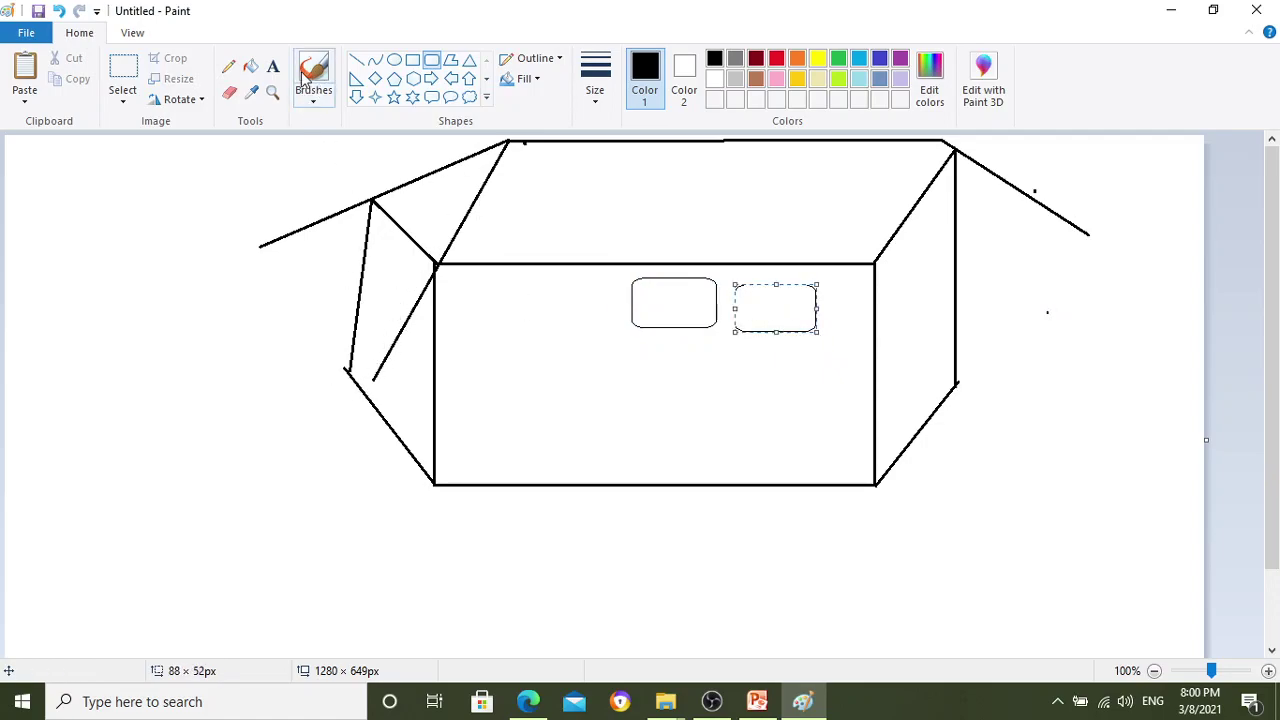
# - Erase the overhanging end of the left roof slope and the excess diagonal line inside the left side face
pyautogui.click(229, 92)
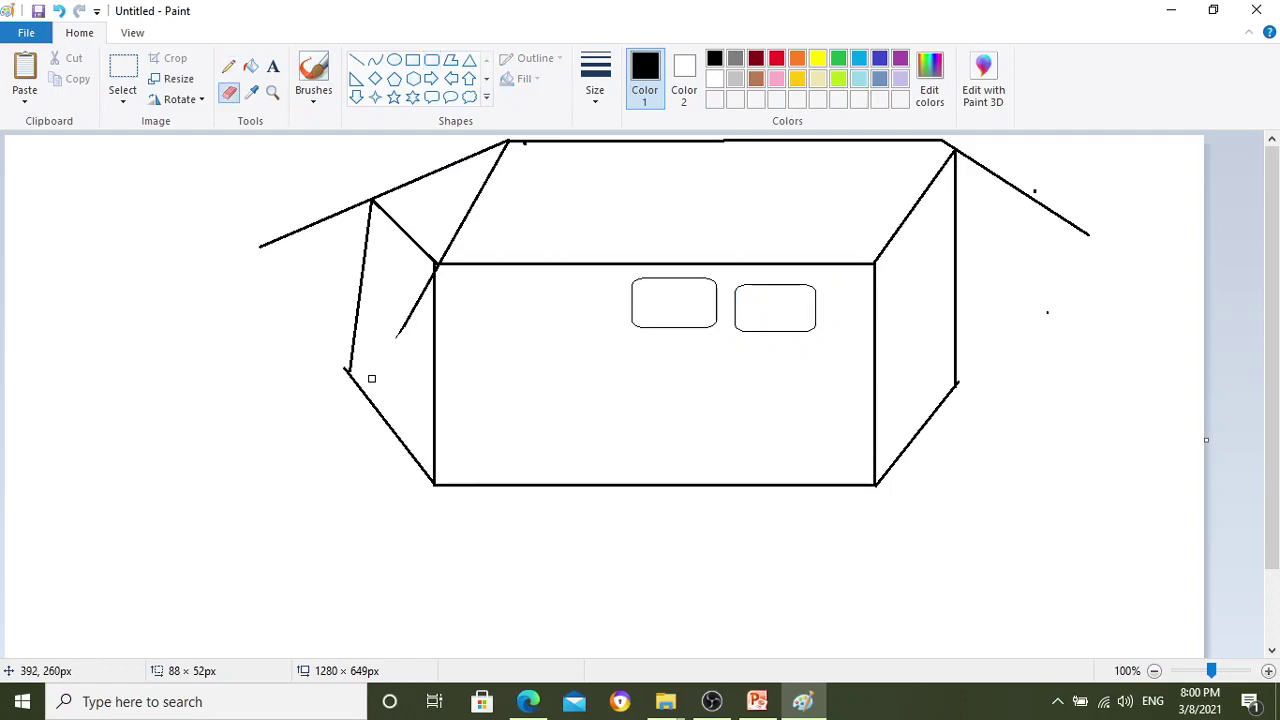
pyautogui.moveTo(410, 320); pyautogui.dragTo(392, 347)
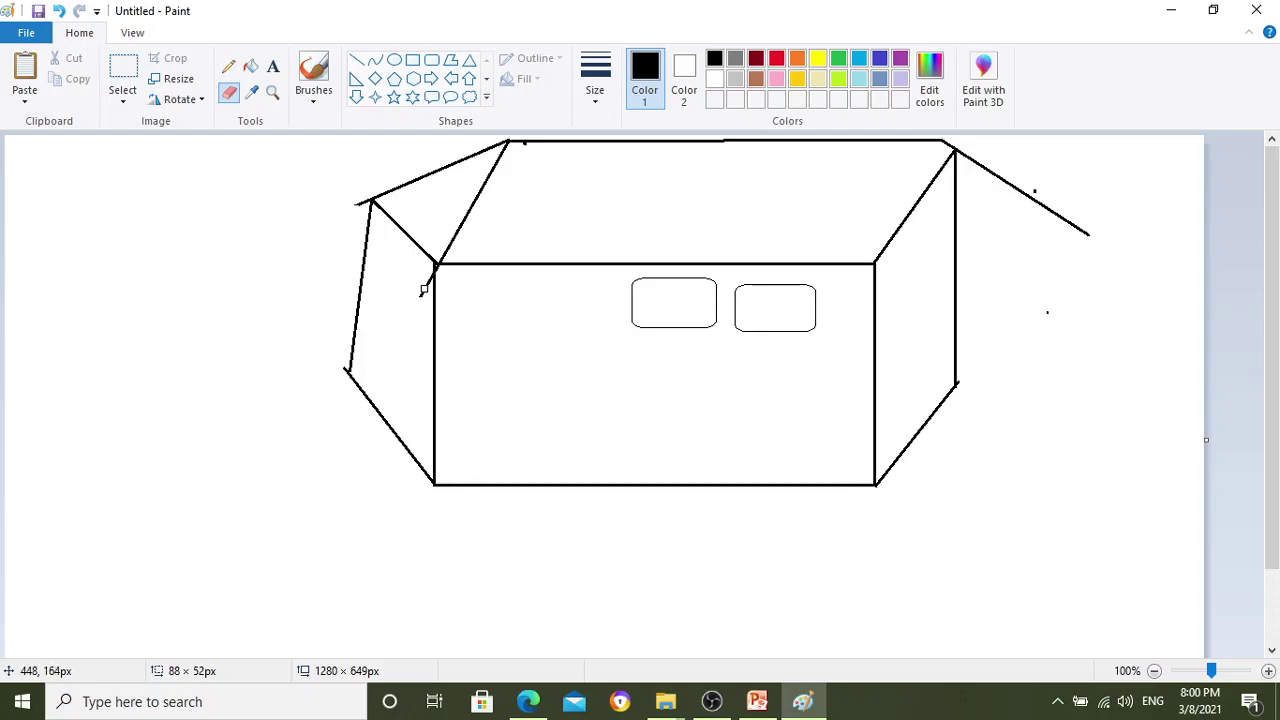
# - Draw an upright rectangular door standing on the base line of the front wall, near its left end
pyautogui.click(412, 60)
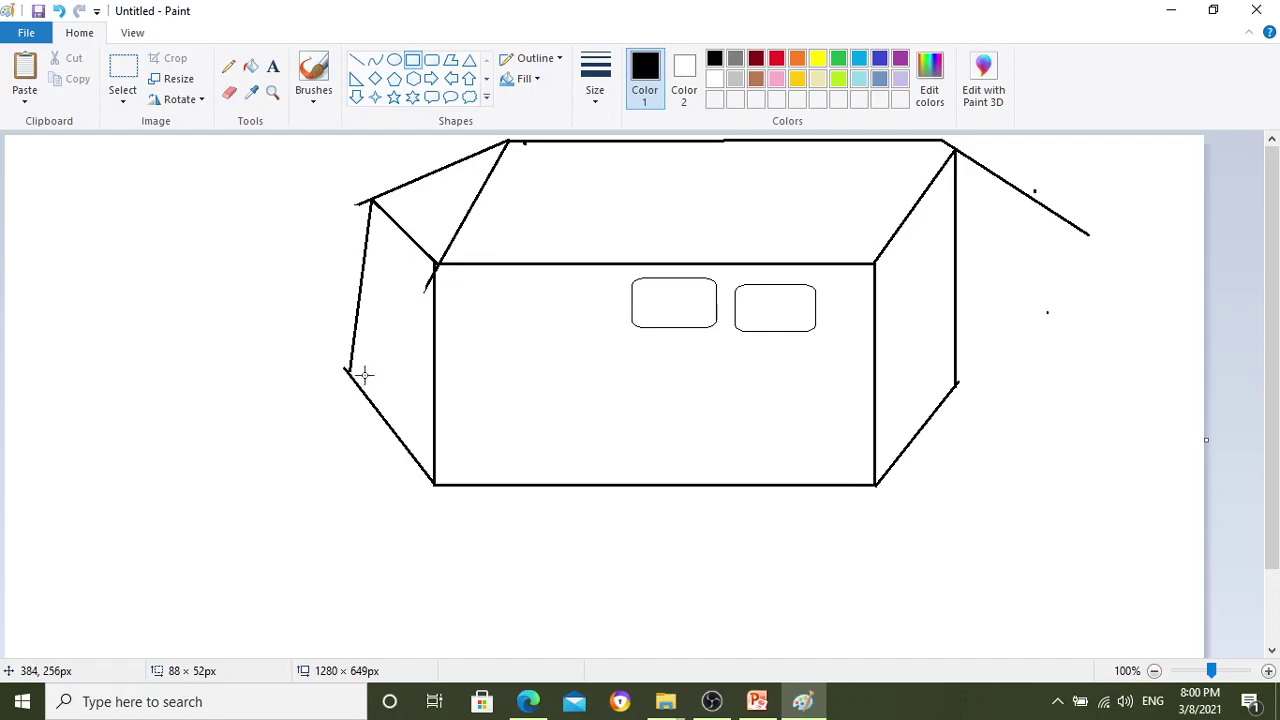
pyautogui.moveTo(371, 331); pyautogui.dragTo(411, 406)
pyautogui.click(59, 10)
pyautogui.moveTo(490, 379); pyautogui.dragTo(555, 483)
pyautogui.moveTo(561, 487); pyautogui.dragTo(555, 486)
pyautogui.click(600, 366)
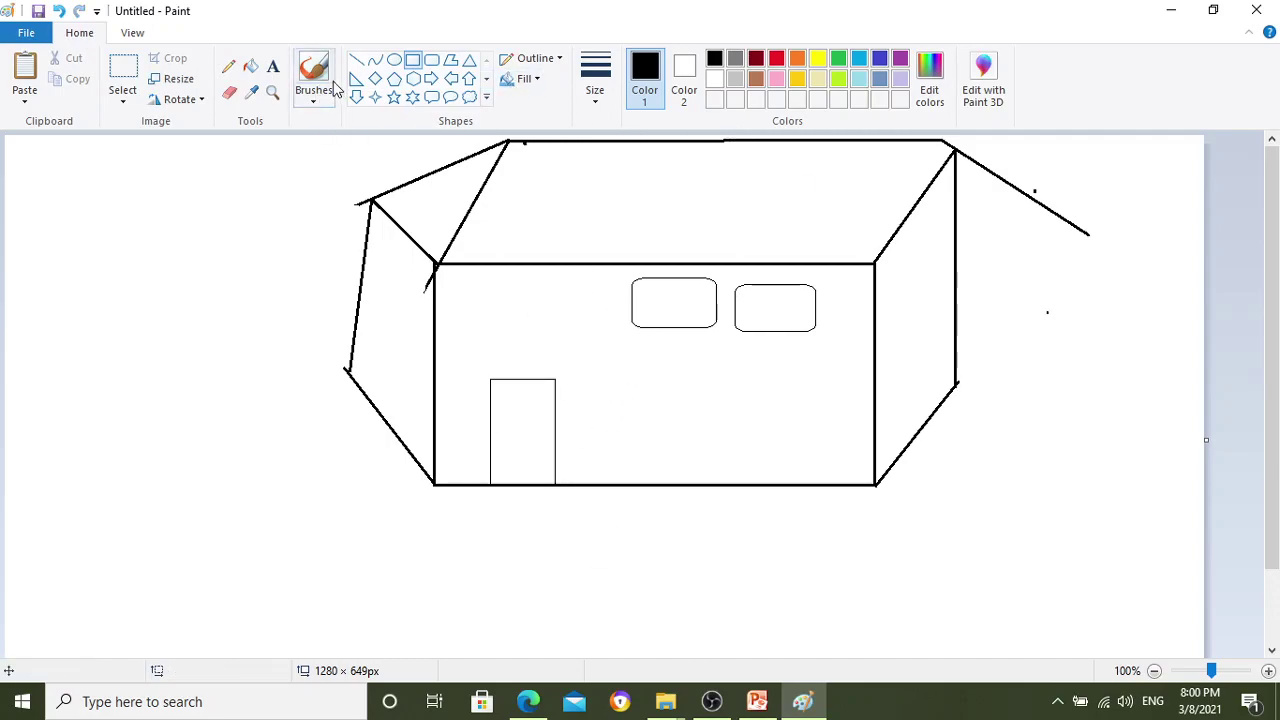
# - Fill both rounded windows with rose pink
pyautogui.click(250, 66)
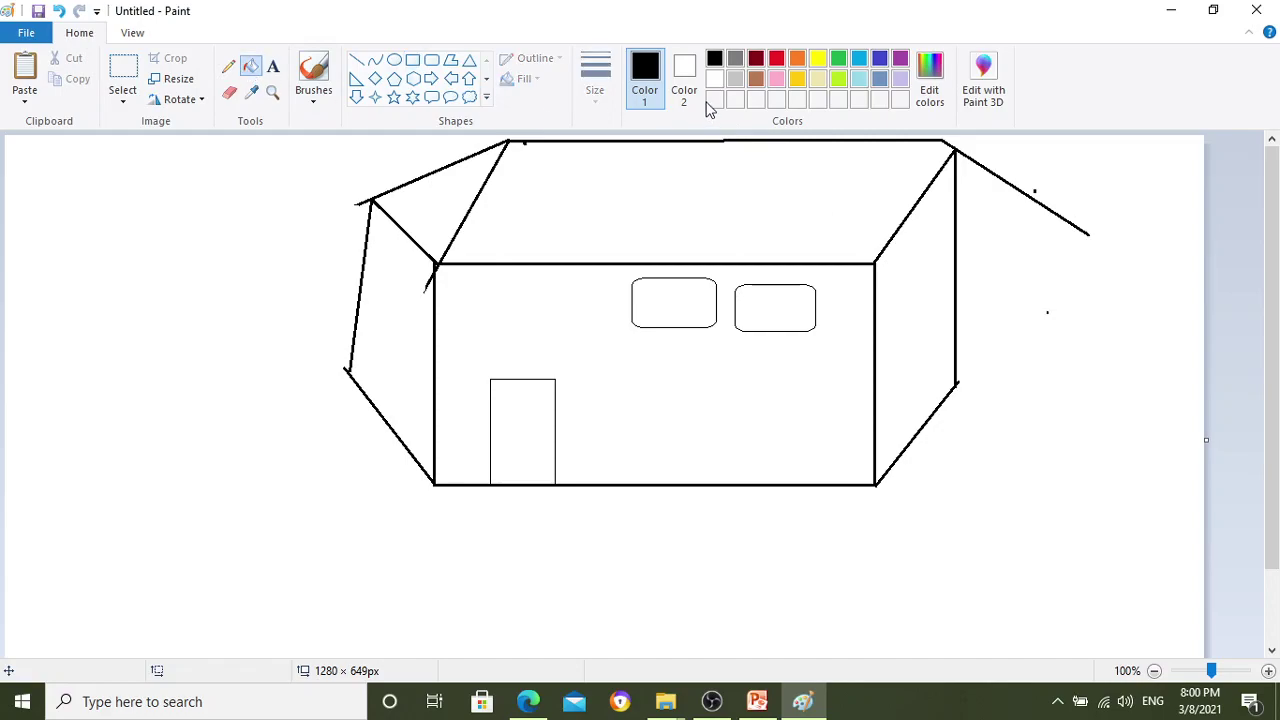
pyautogui.click(777, 80)
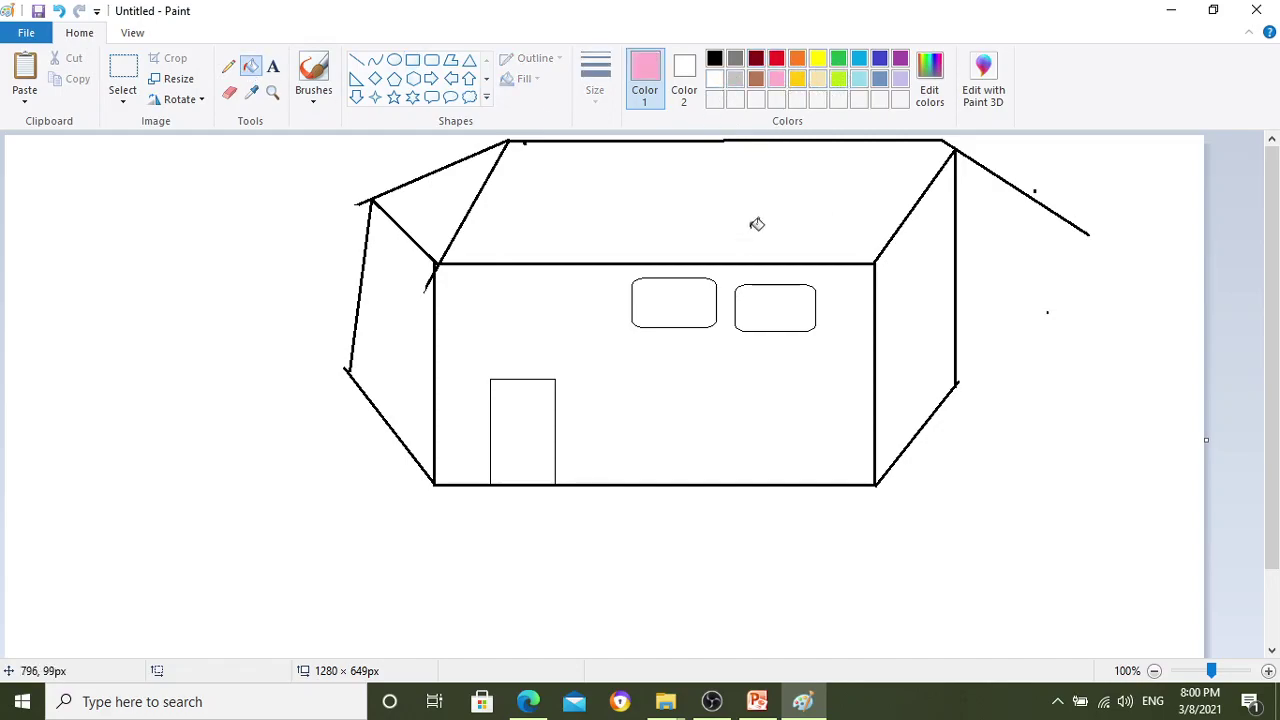
pyautogui.click(686, 297)
pyautogui.click(798, 305)
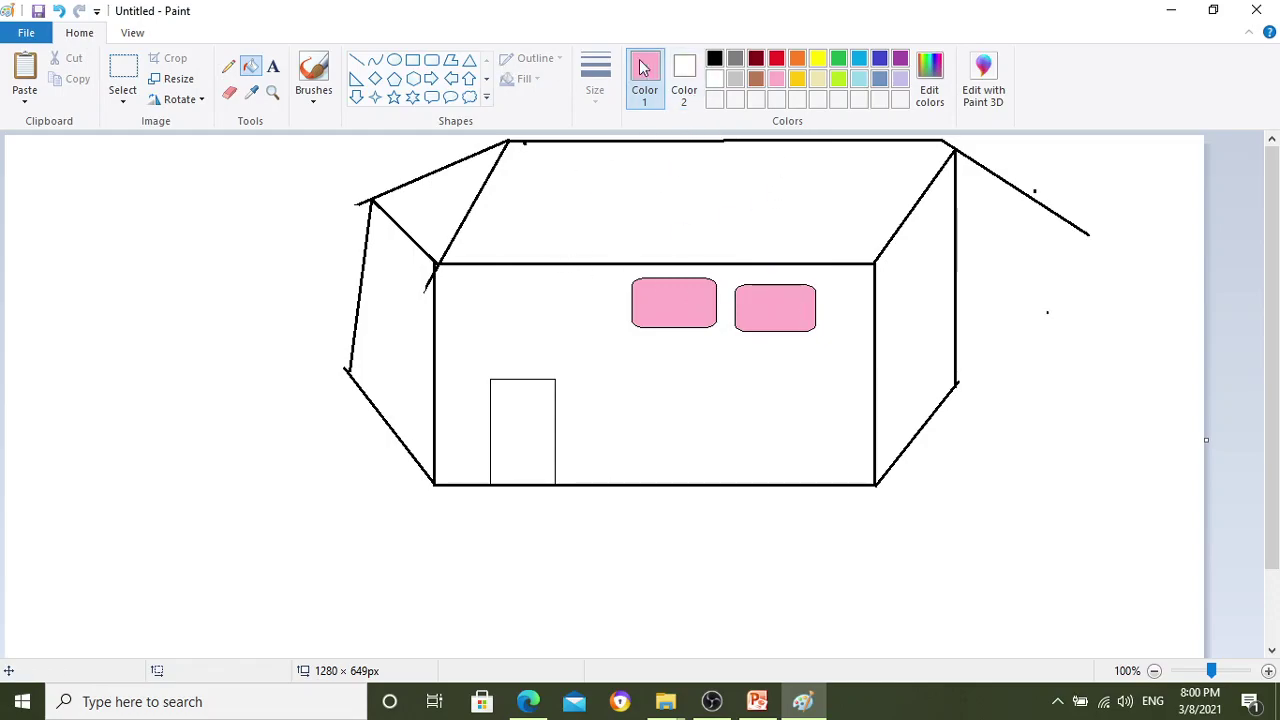
# - Fill the triangular left roof section and the main roof section with brown
pyautogui.click(757, 80)
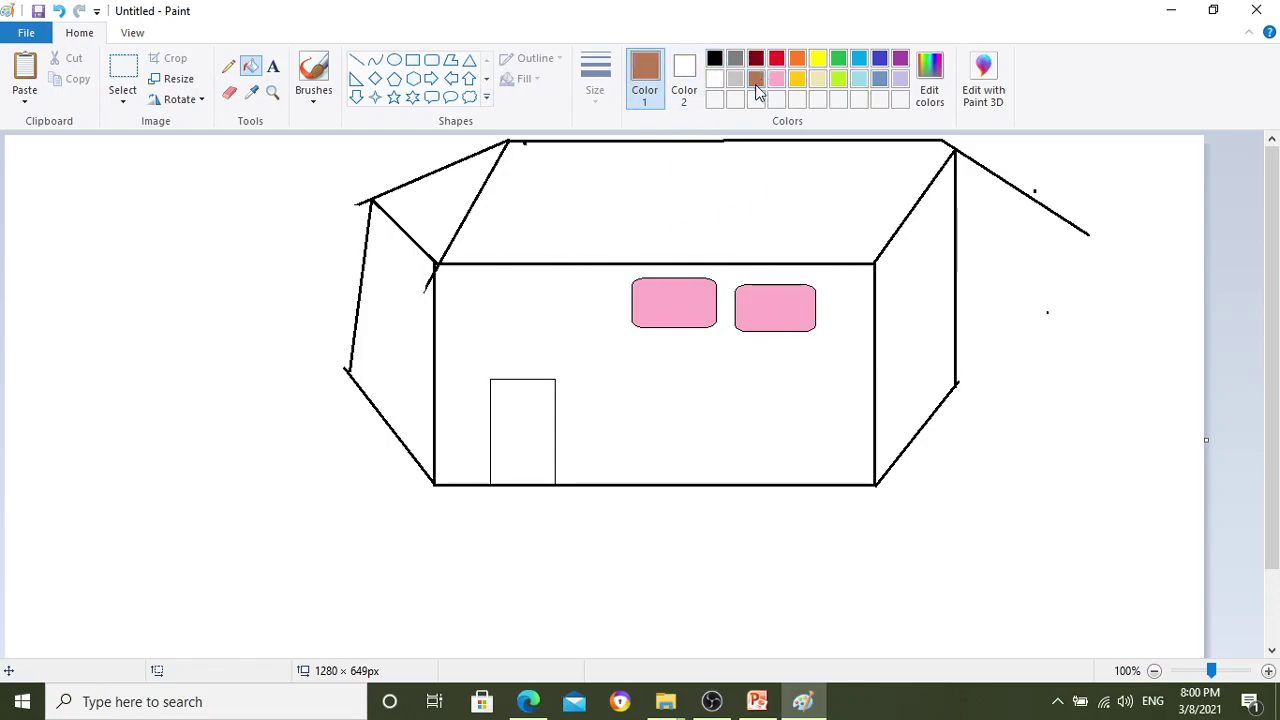
pyautogui.click(459, 172)
pyautogui.click(606, 187)
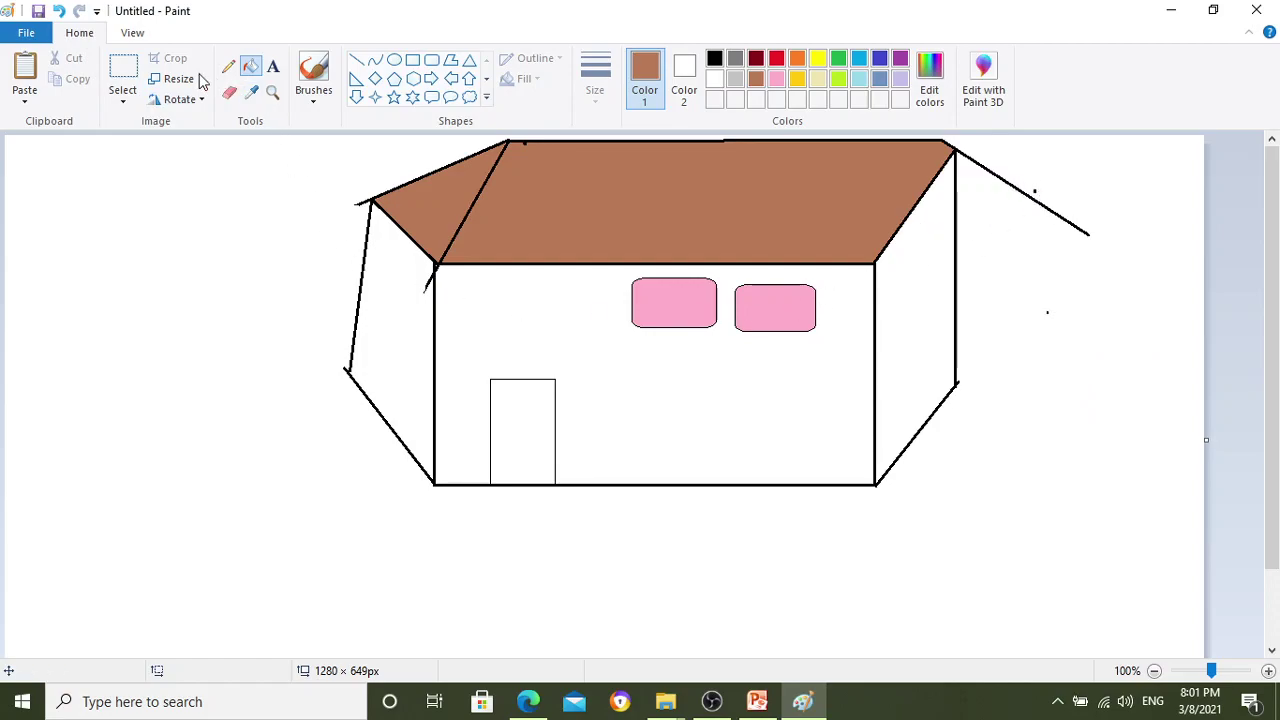
# - Erase the roof line overhanging beyond the right side face and the stray dot beside it
pyautogui.click(232, 93)
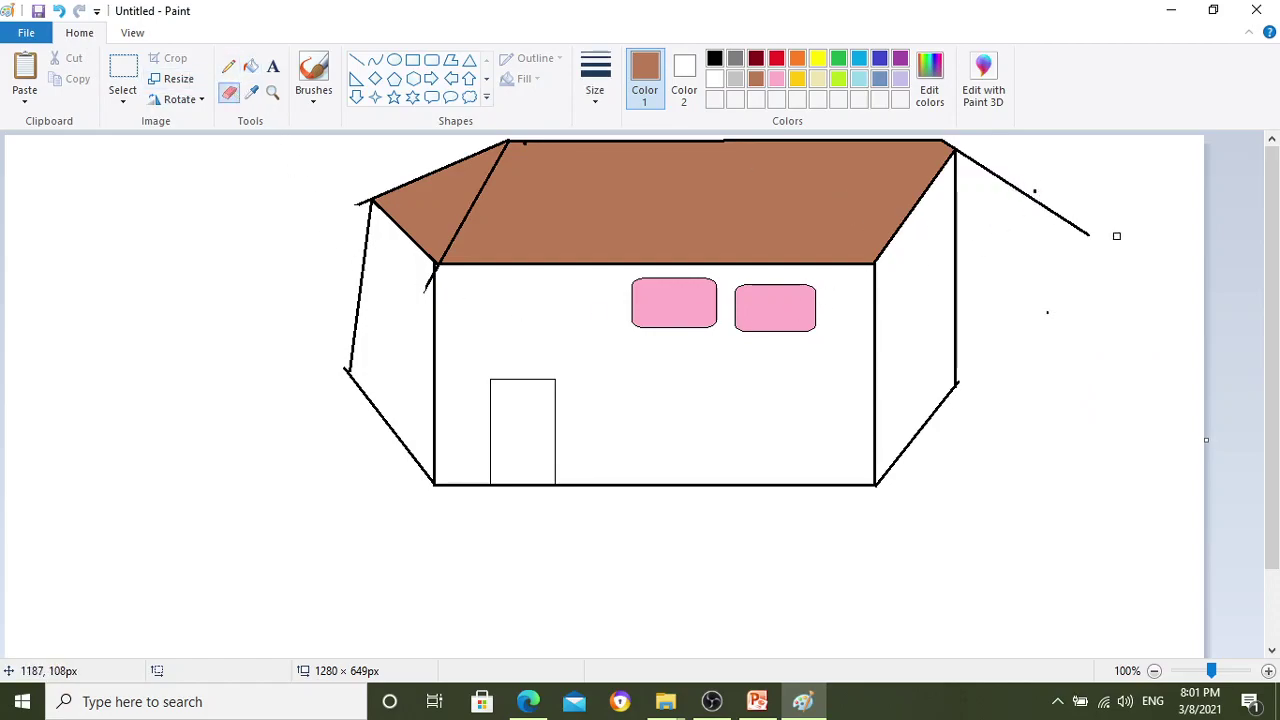
pyautogui.moveTo(1088, 238); pyautogui.dragTo(1067, 221)
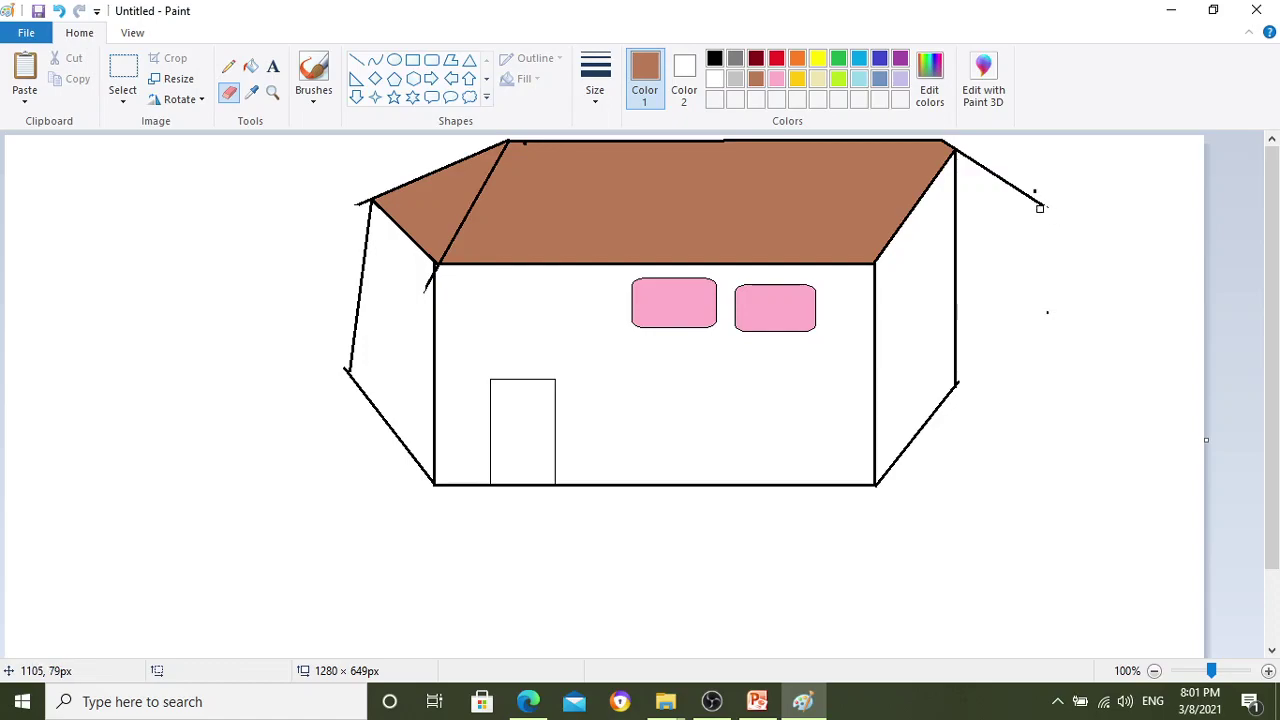
pyautogui.moveTo(1011, 190); pyautogui.dragTo(969, 158)
pyautogui.moveTo(1027, 188); pyautogui.dragTo(1048, 205)
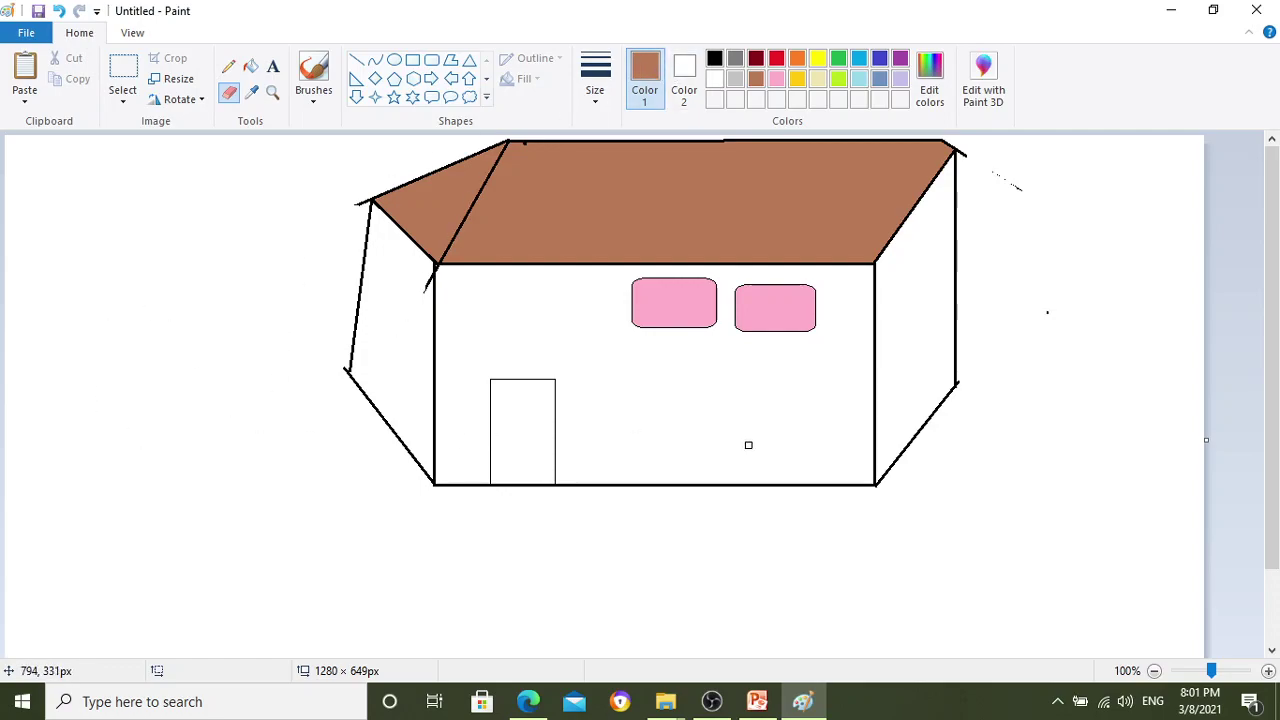
# - Draw a brown-outlined hexagon about 135 × 146 px in the empty area left of the house
pyautogui.click(412, 80)
pyautogui.moveTo(109, 219); pyautogui.dragTo(237, 355)
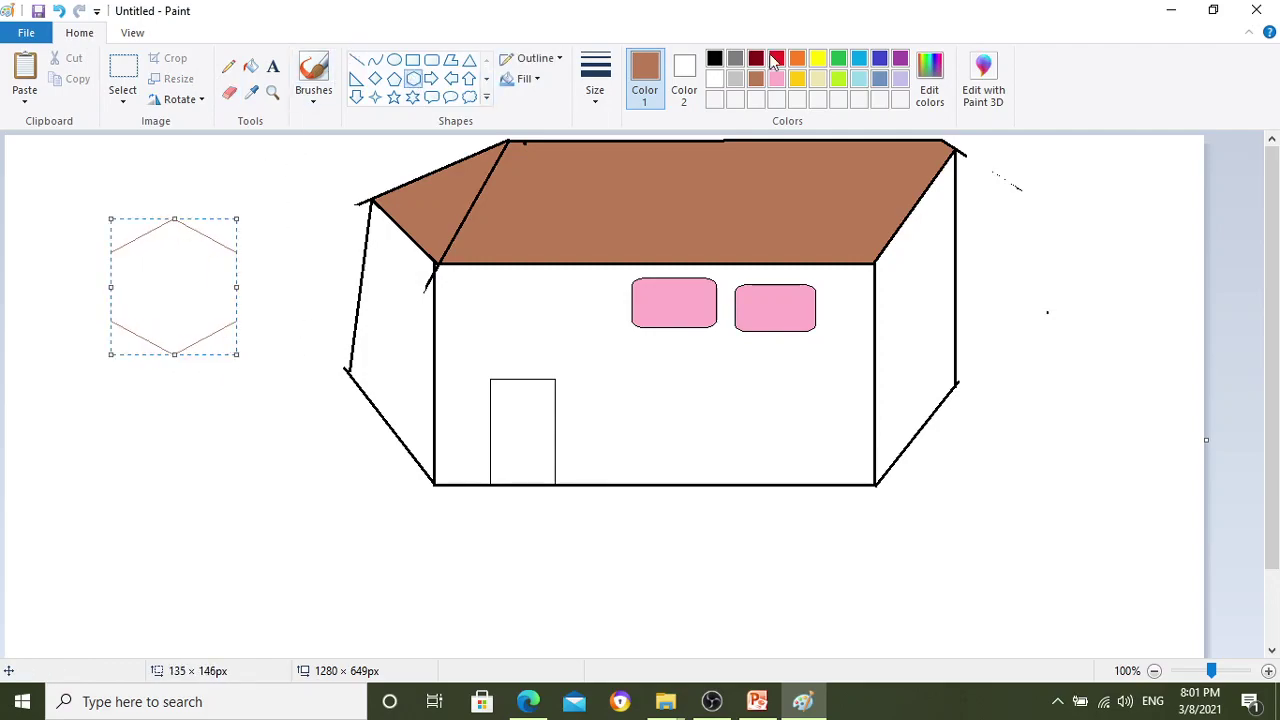
pyautogui.click(559, 556)
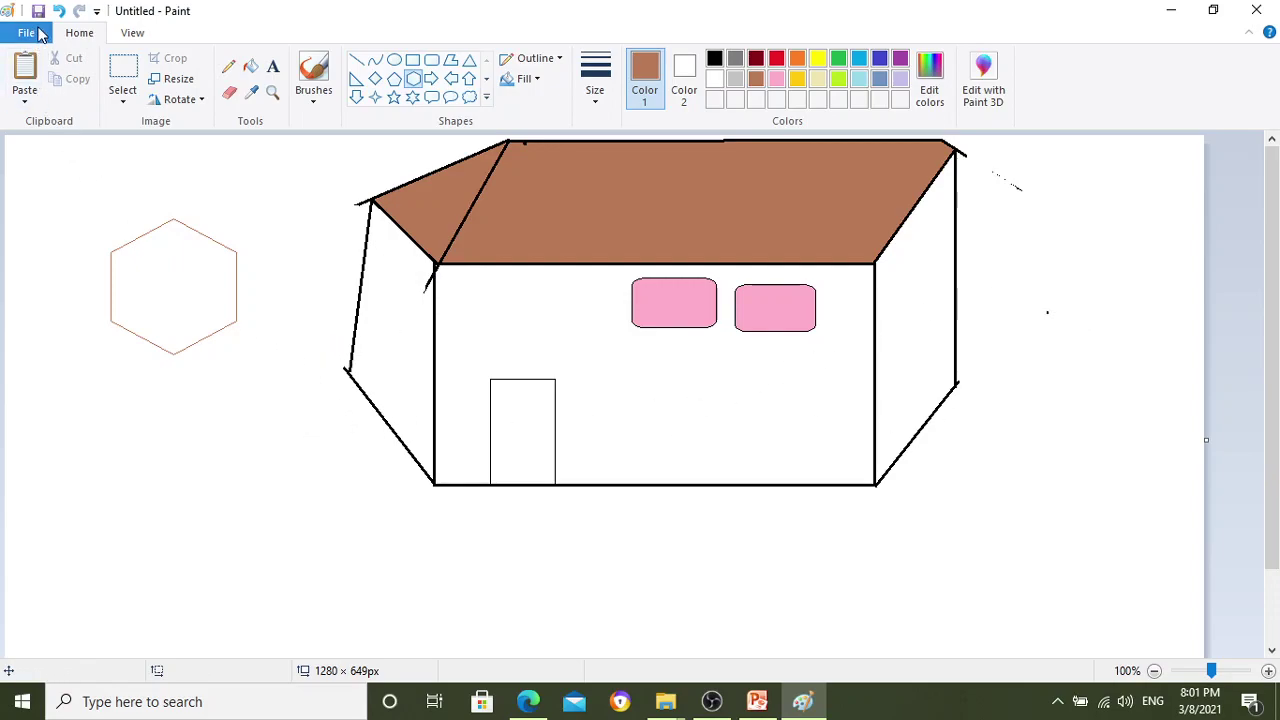
# - Save the drawing as a PNG named "my house" in the Documents folder
pyautogui.click(36, 10)
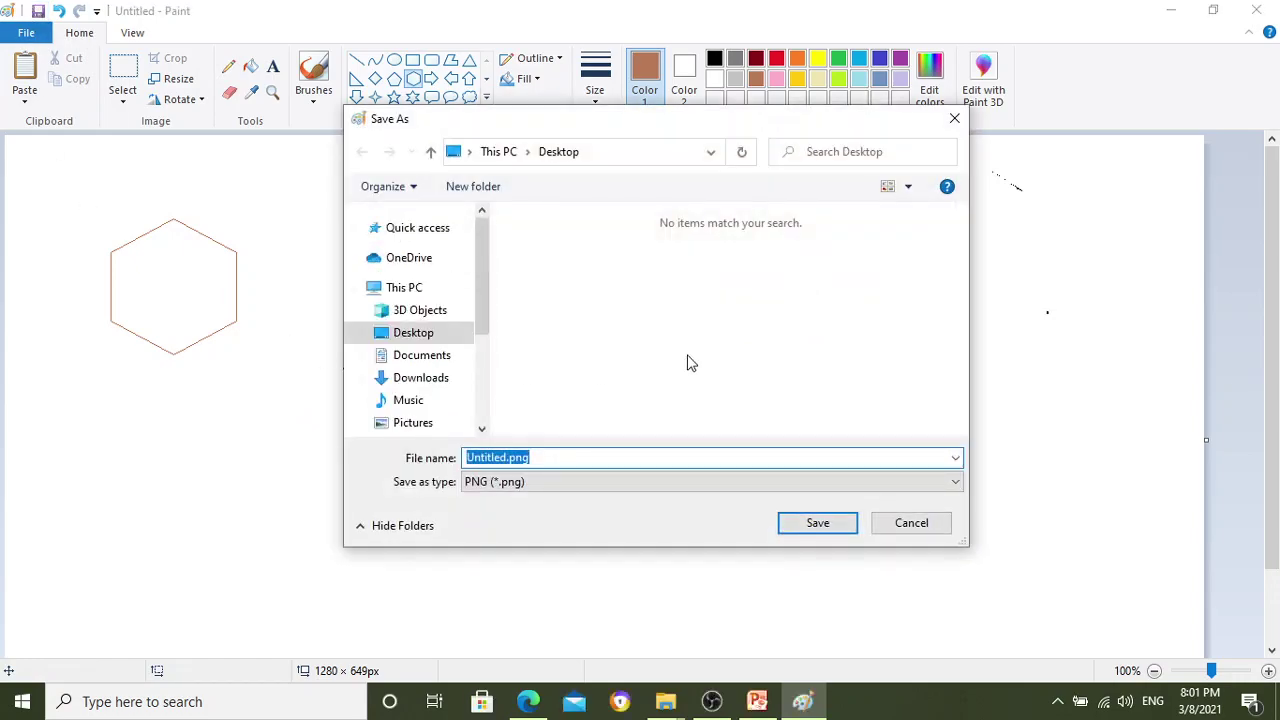
pyautogui.moveTo(484, 312); pyautogui.dragTo(505, 408)
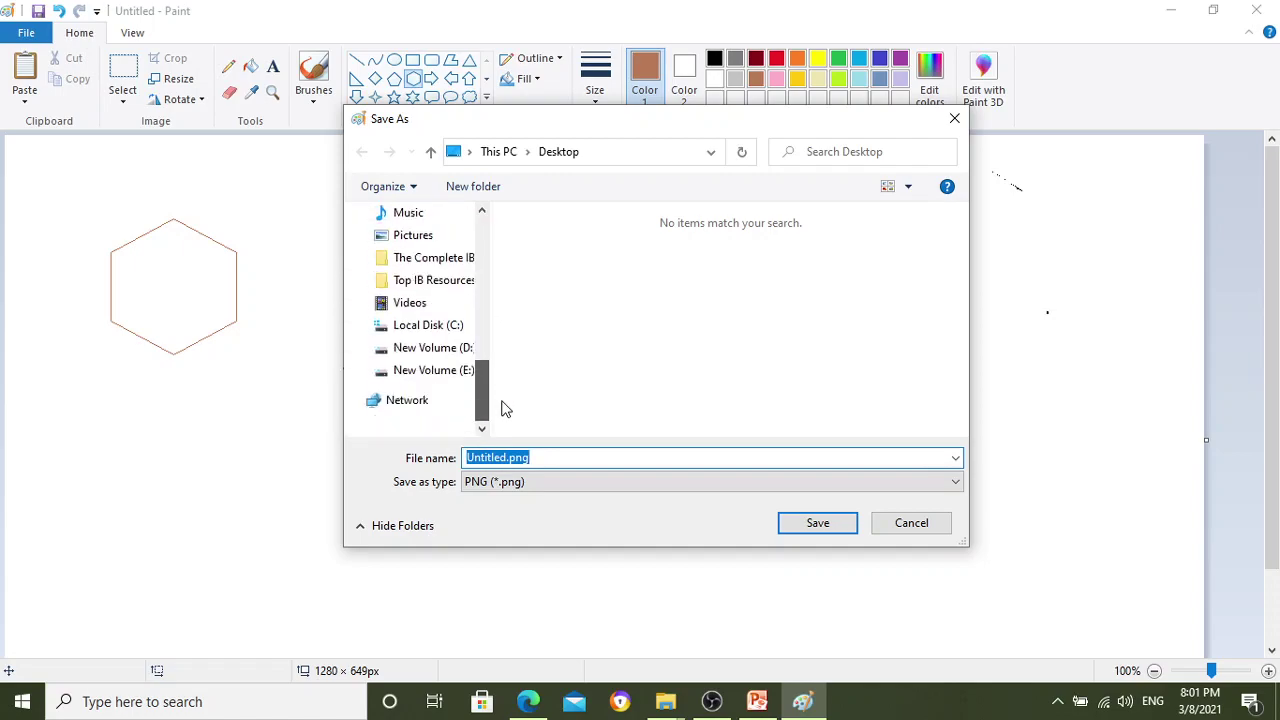
pyautogui.scroll(2, 455, 318)
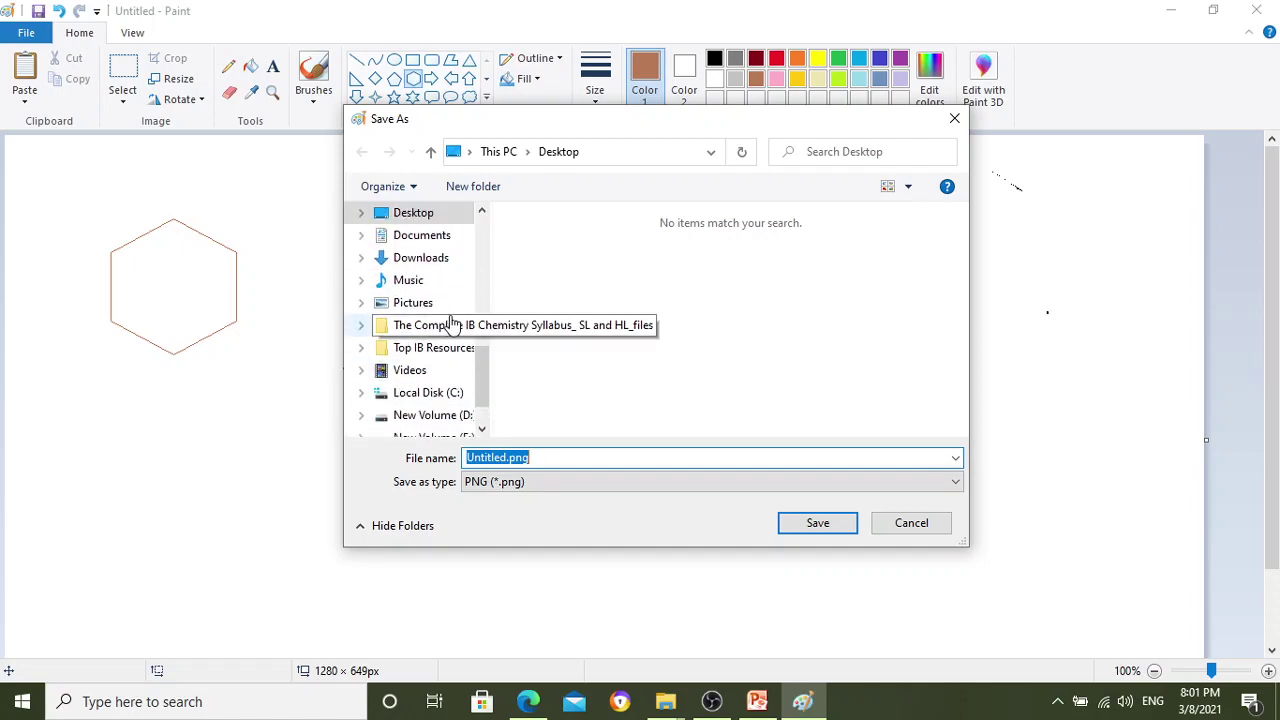
pyautogui.click(432, 238)
pyautogui.click(544, 459)
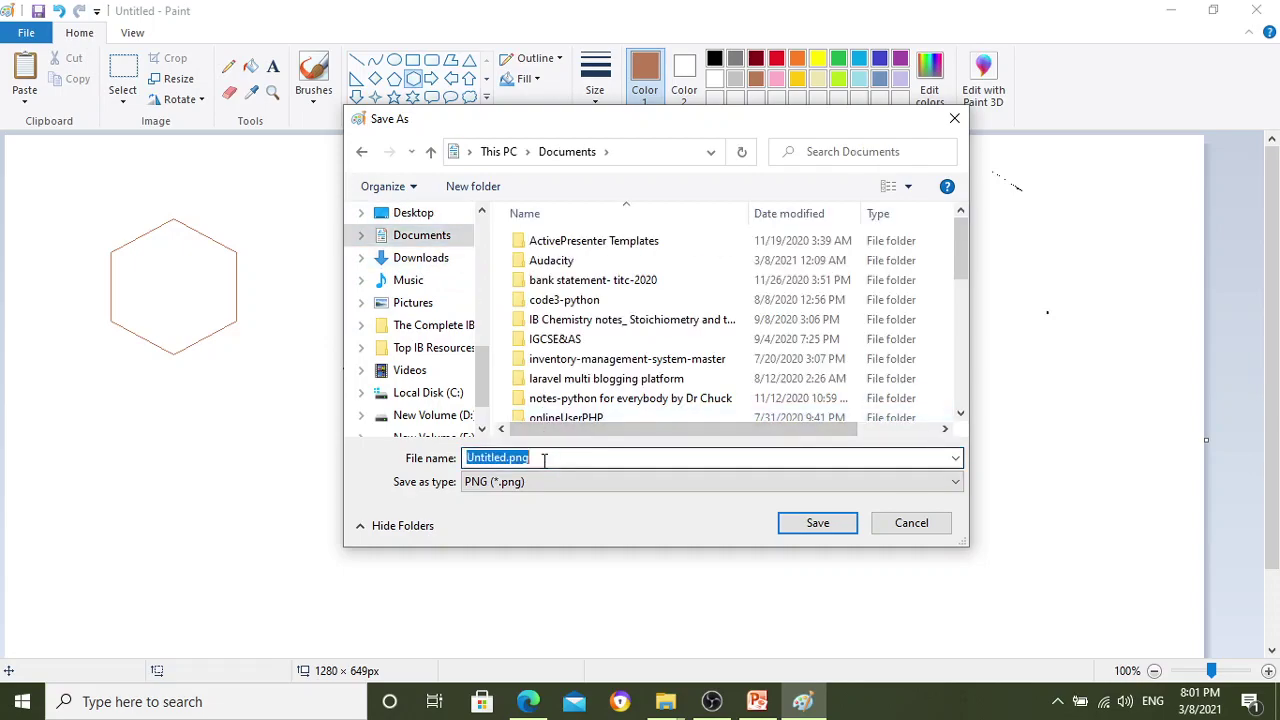
pyautogui.write('my house')
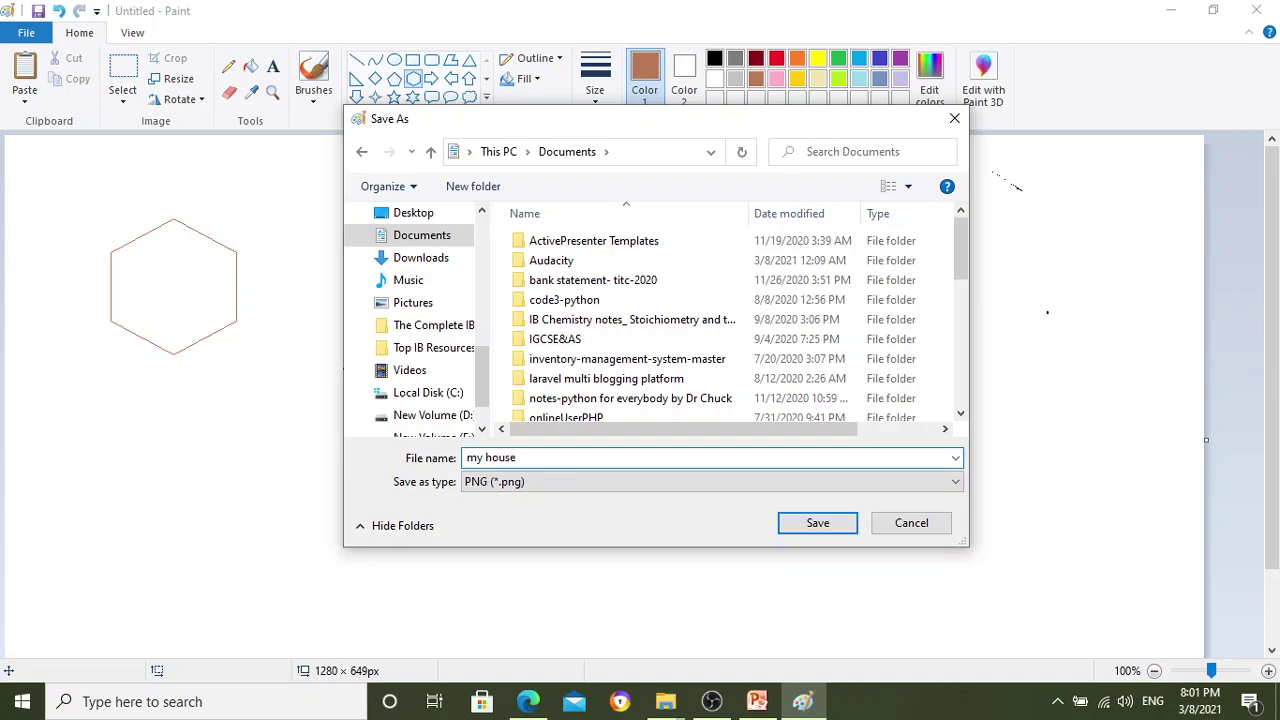
pyautogui.click(814, 523)
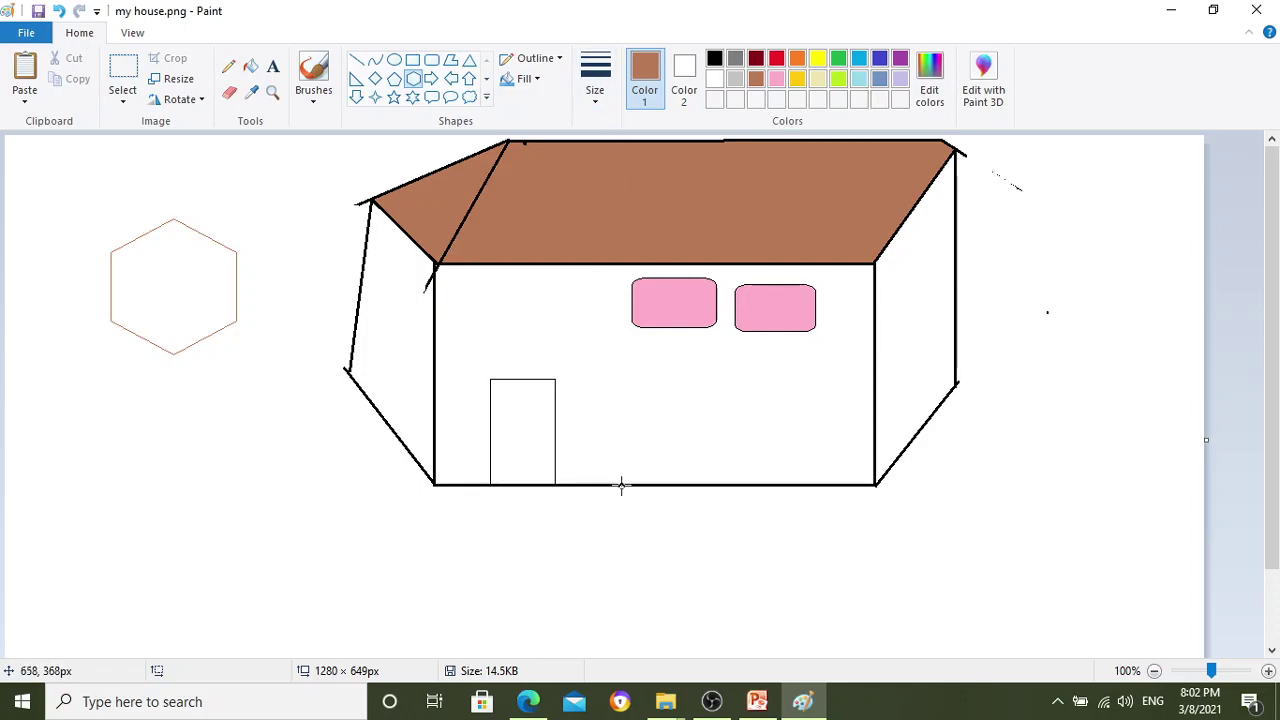
# - Switch to the Edge browser and view the labelled living-room picture on page 33 of the Cambridge vocabulary PDF
pyautogui.click(530, 702)
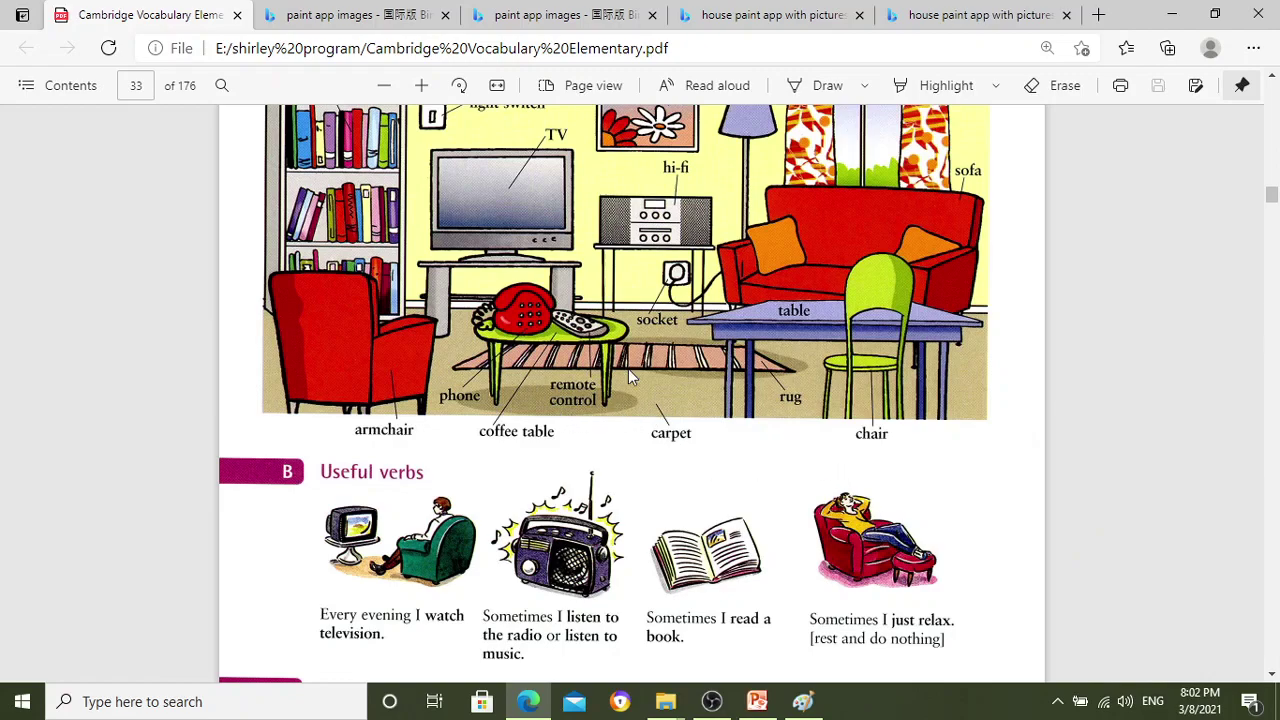
pyautogui.click(640, 48)
pyautogui.moveTo(642, 48); pyautogui.dragTo(673, 48)
pyautogui.click(1179, 288)
pyautogui.scroll(4, 697, 362)
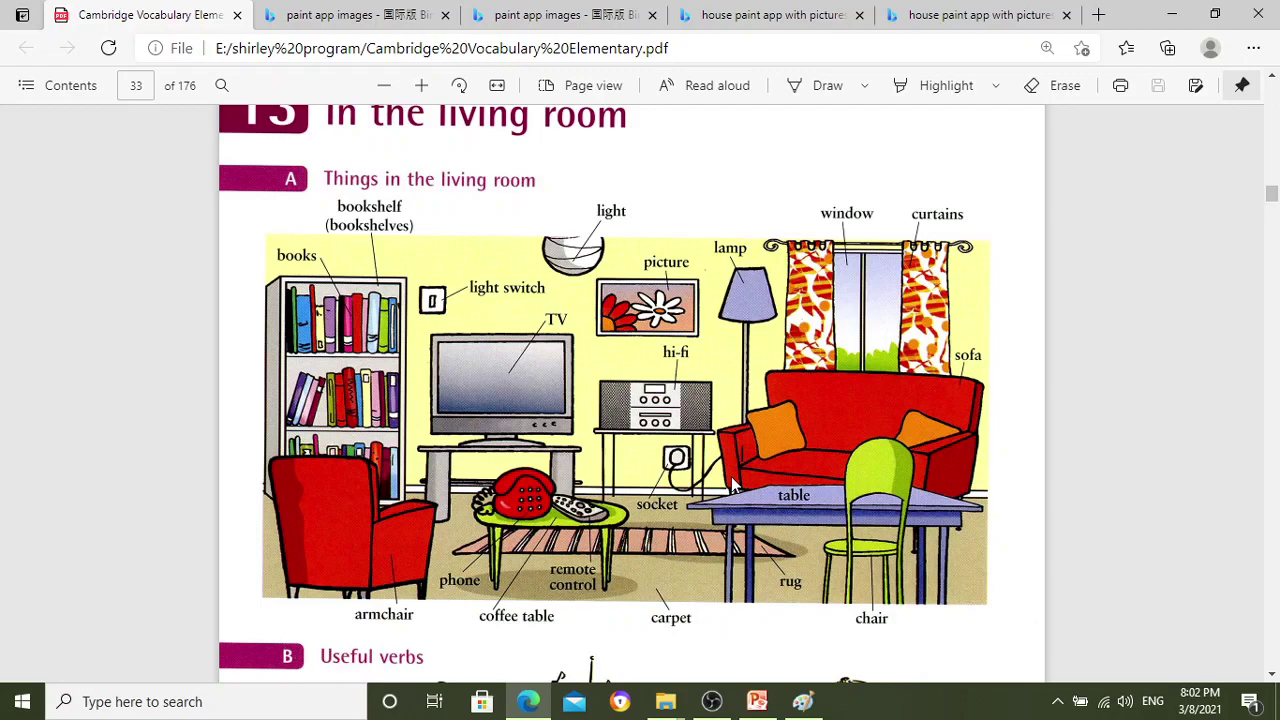
# - Switch to the PowerPoint presentation and show slide 7 on capturing just the active window
pyautogui.click(757, 701)
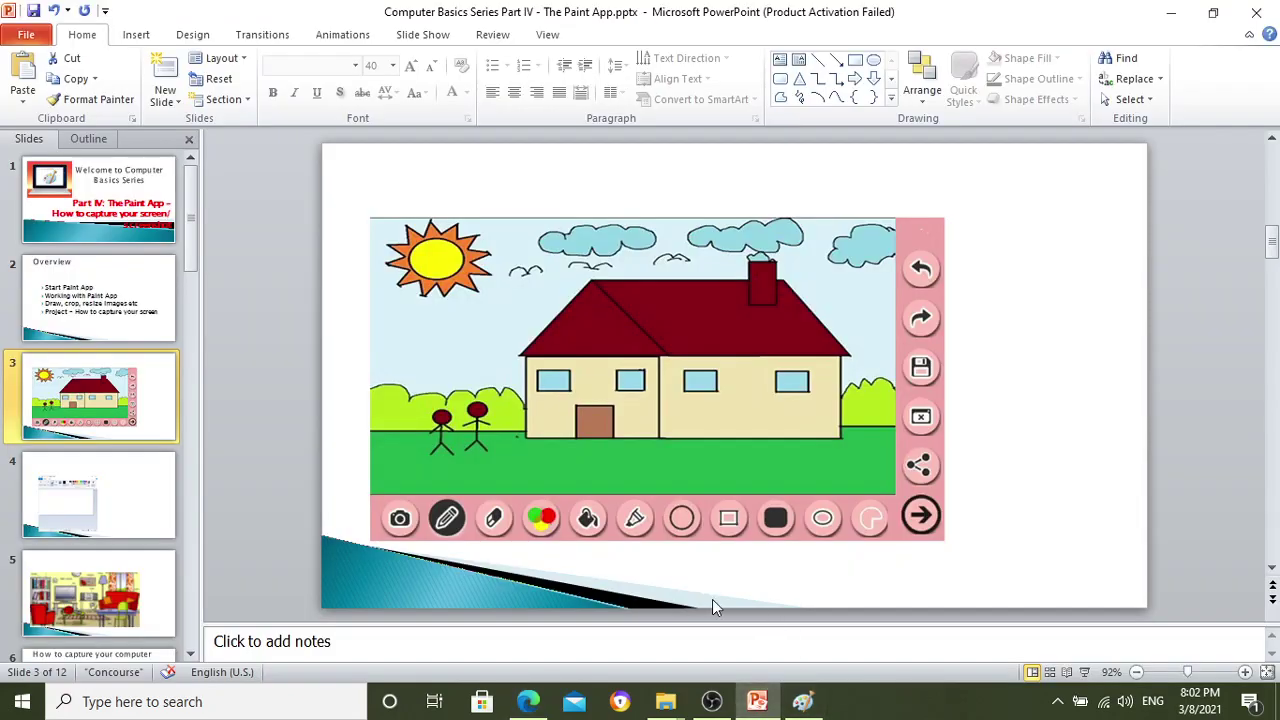
pyautogui.scroll(-5, 120, 560)
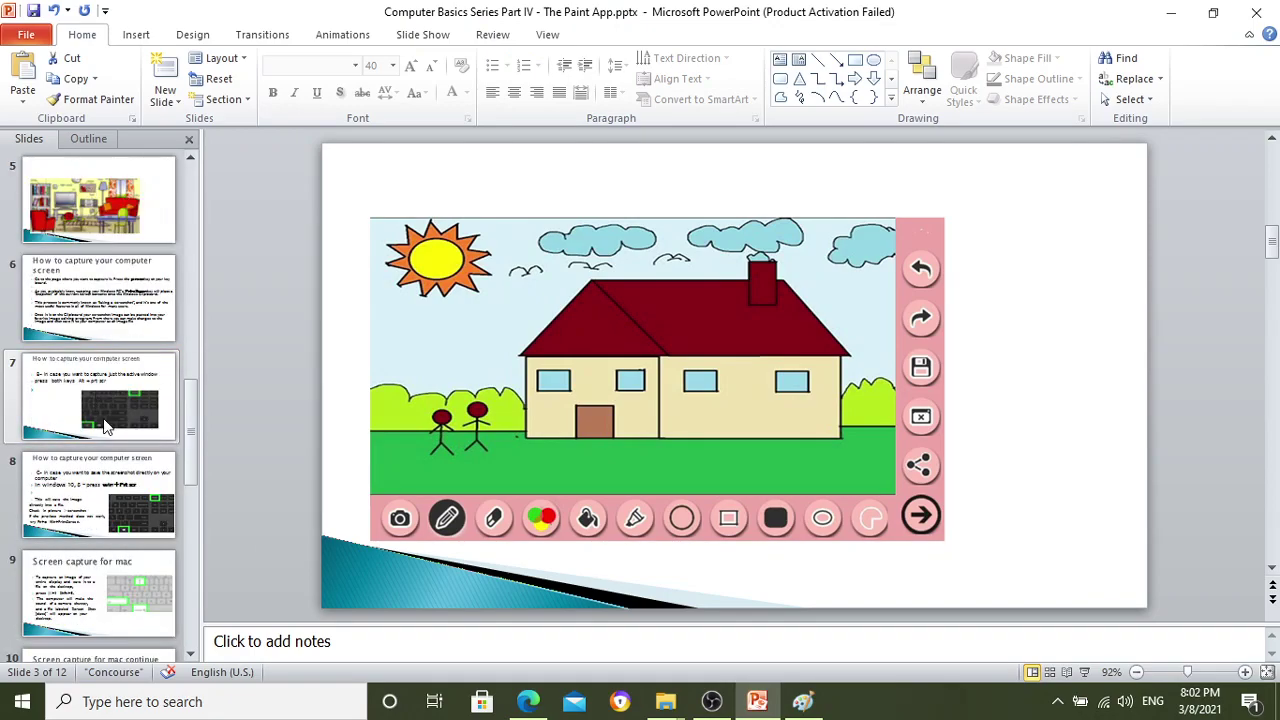
pyautogui.click(100, 395)
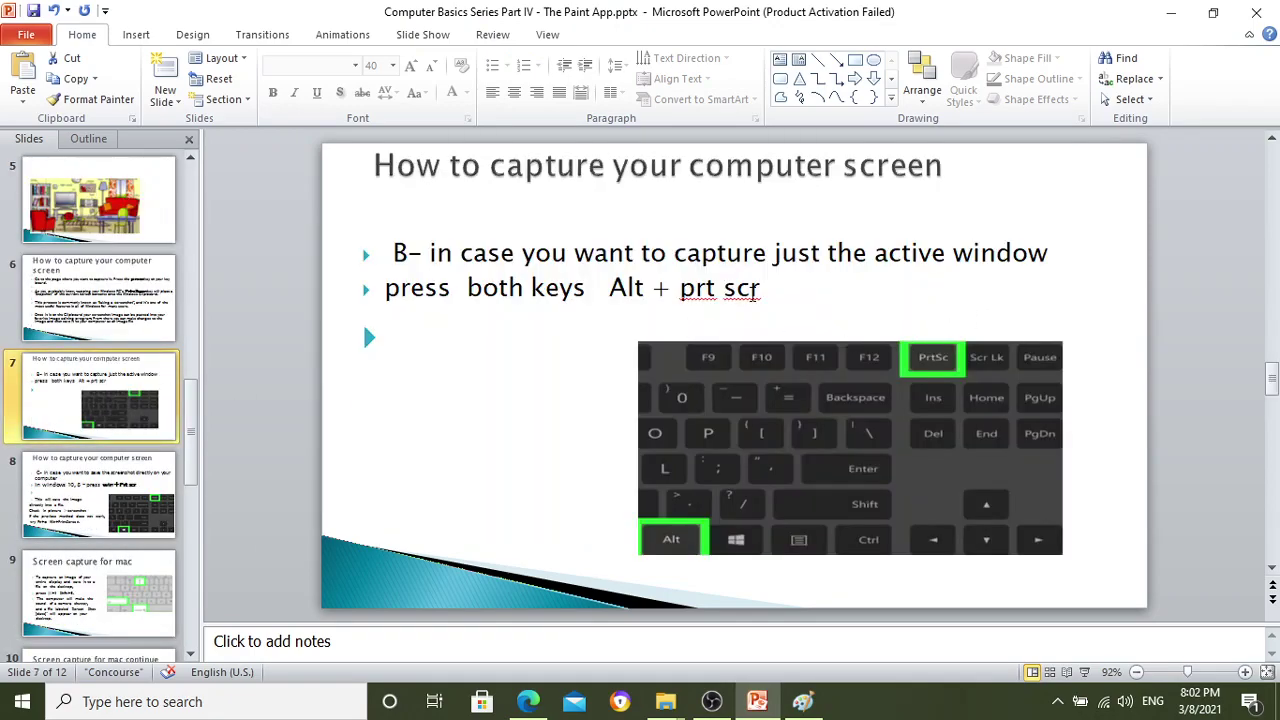